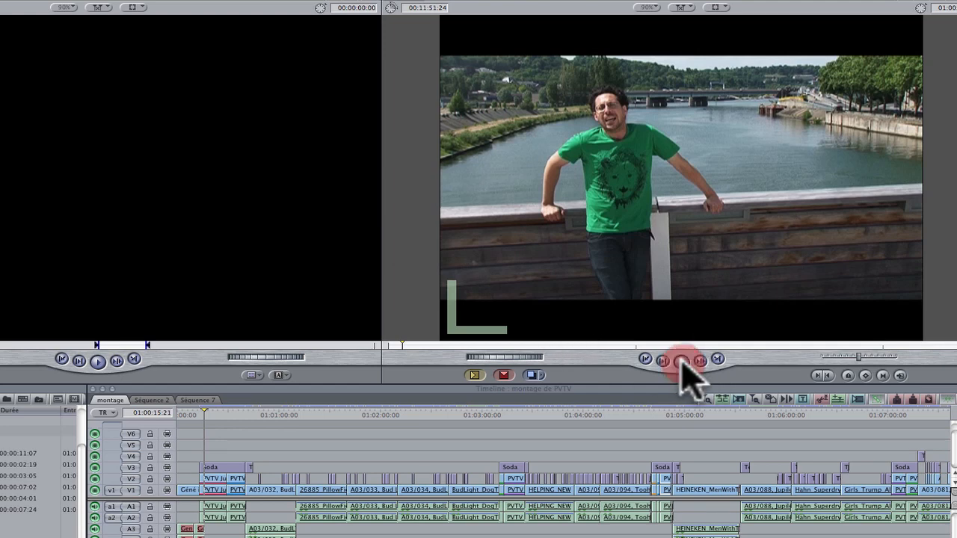
# Play the montage sequence and review the presenter shots with the recoloured river, round table and building up to about 01:04:44.
pyautogui.click(681, 362)
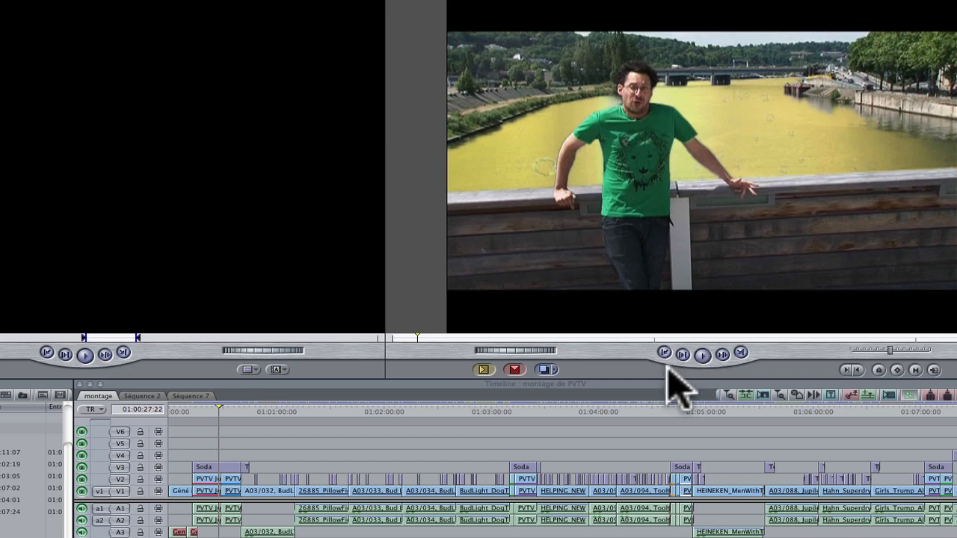
pyautogui.click(211, 412)
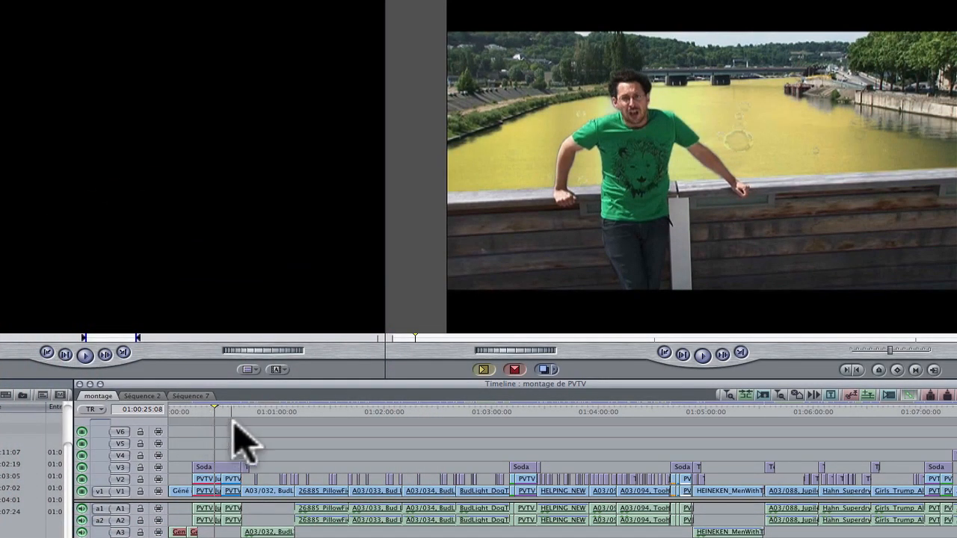
pyautogui.moveTo(244, 406); pyautogui.dragTo(520, 492)
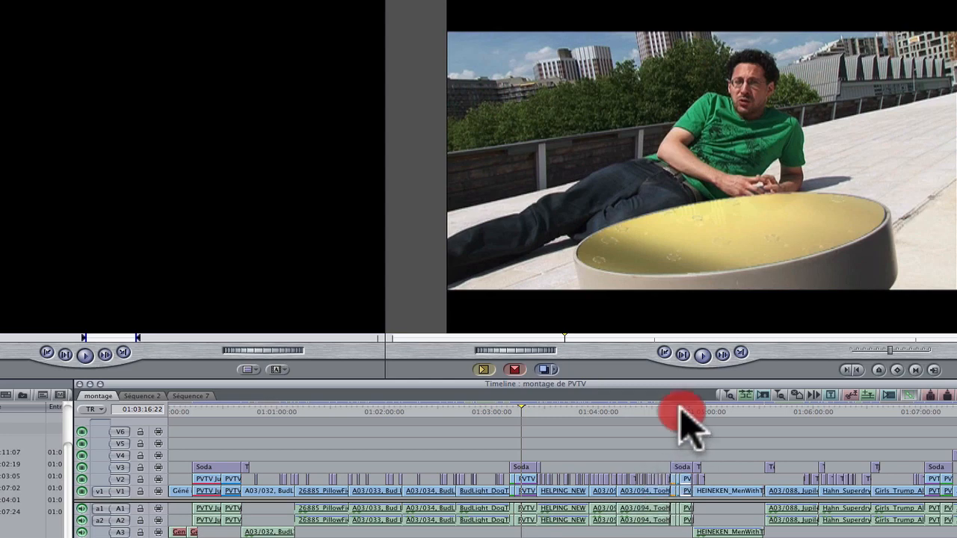
pyautogui.moveTo(681, 411); pyautogui.dragTo(675, 411)
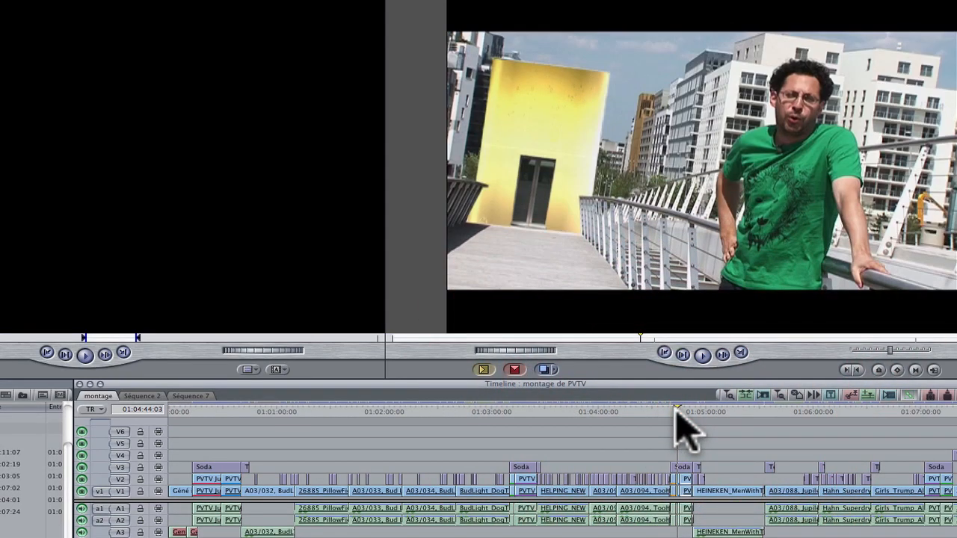
pyautogui.press('space')
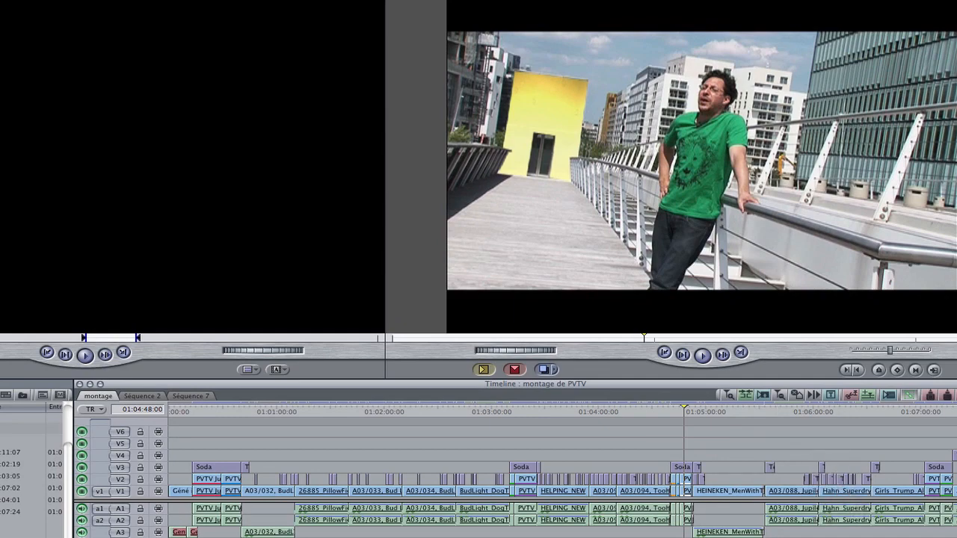
# Review the remaining presenter shots of the montage sequence, from the yellow walkway near 01:07:11 to the final shot past 01:11:00.
pyautogui.click(882, 516)
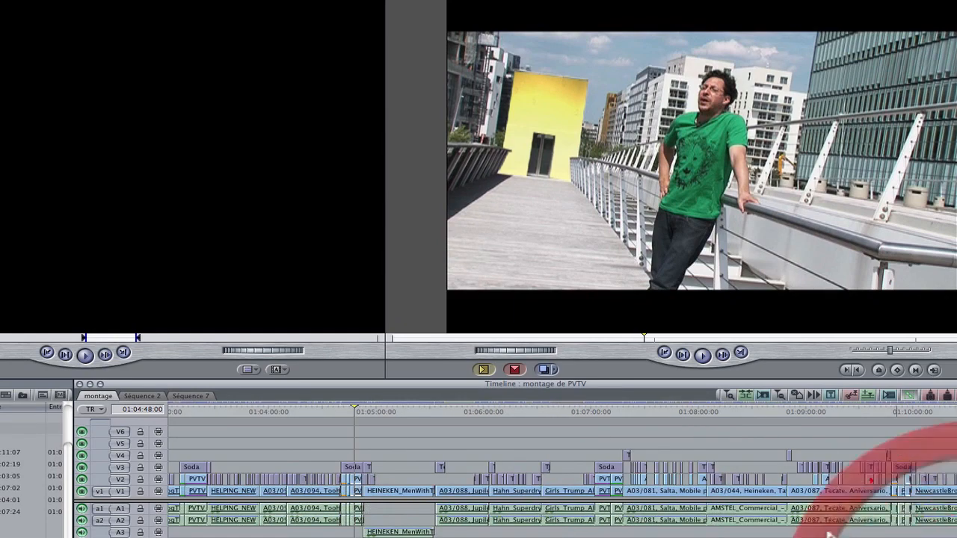
pyautogui.click(602, 413)
pyautogui.moveTo(600, 410); pyautogui.dragTo(608, 411)
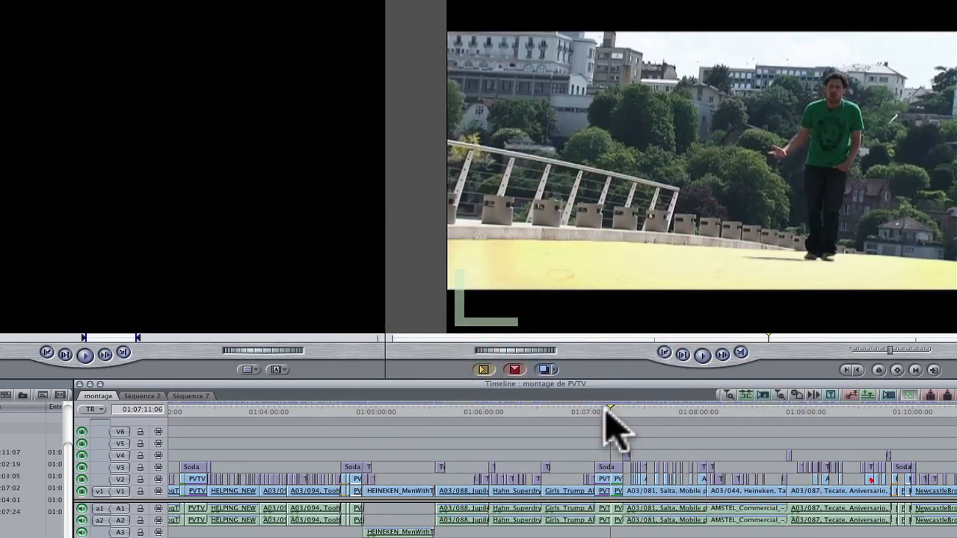
pyautogui.press('space')
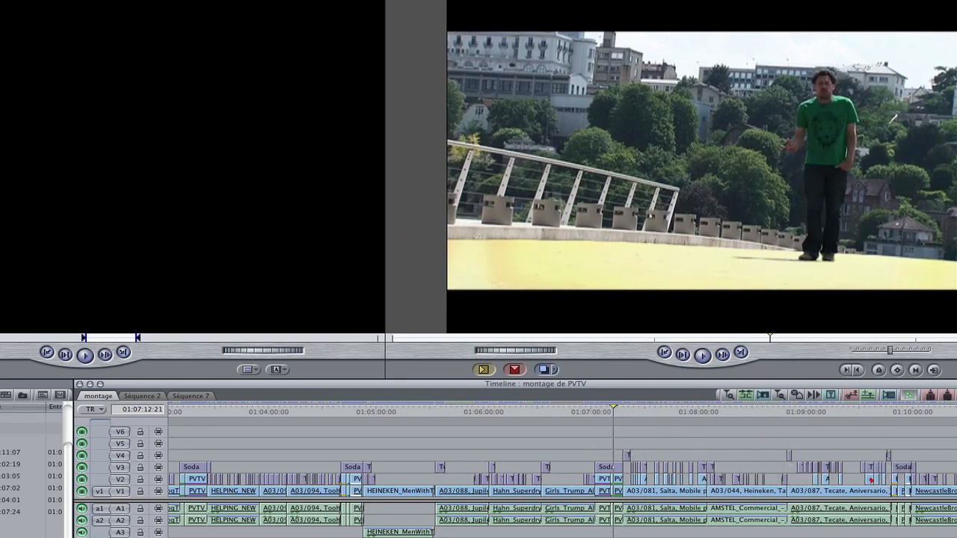
pyautogui.hscroll(5, 729, 448)
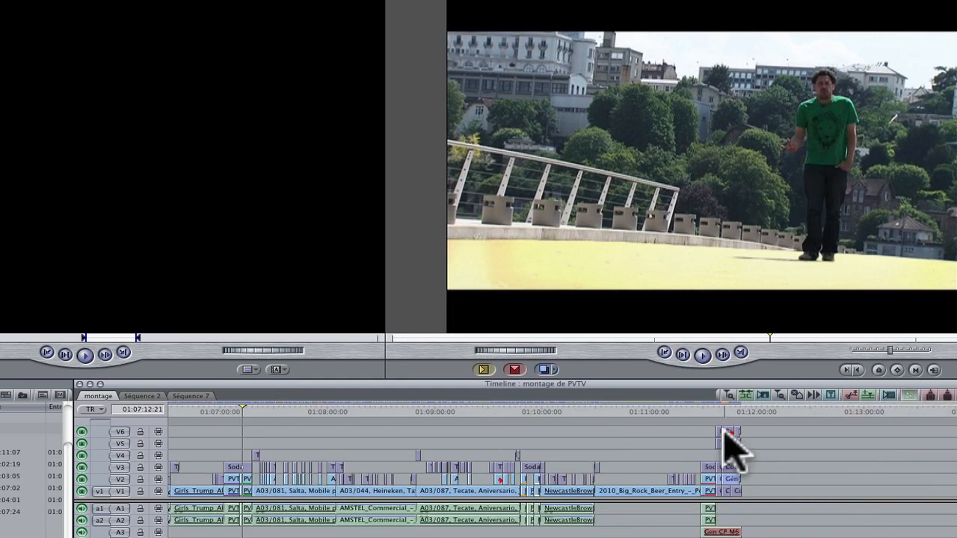
pyautogui.click(704, 411)
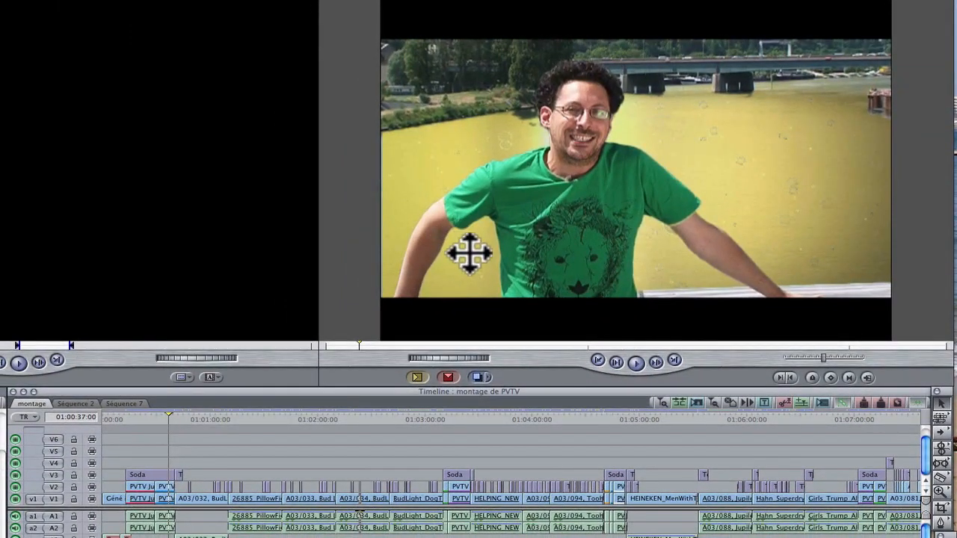
# View Séquence 2, scrub through the clips of Séquence 7 up to its last shot, and select Séquence 7 in the project.
pyautogui.click(92, 406)
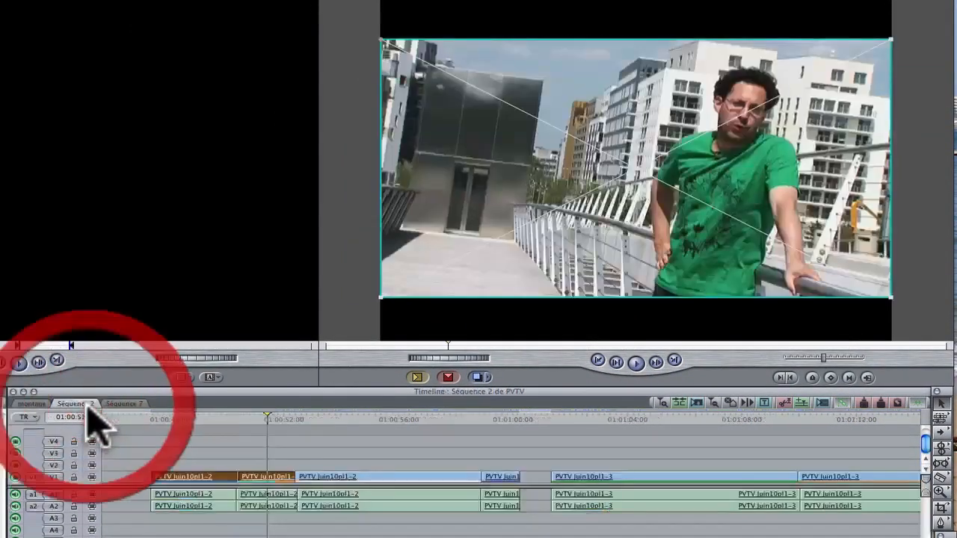
pyautogui.click(129, 406)
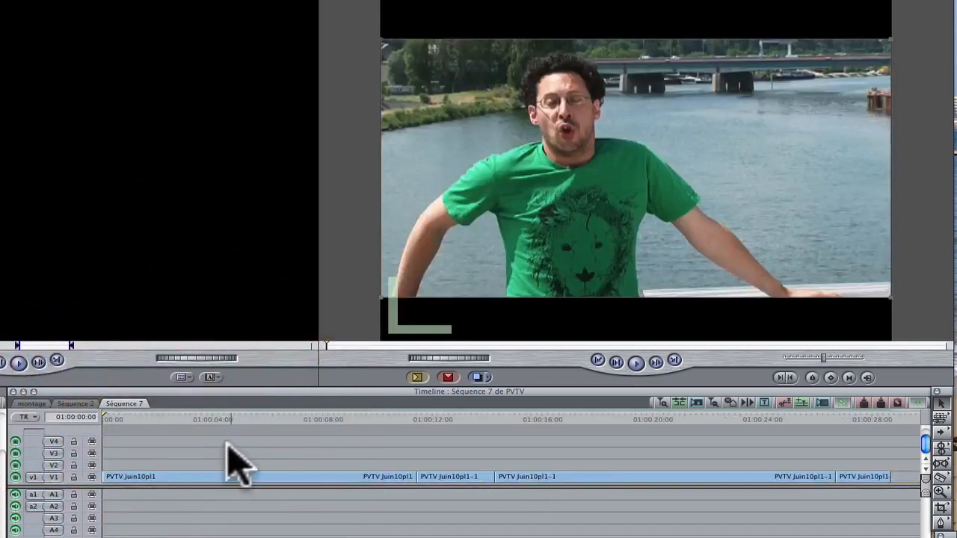
pyautogui.moveTo(186, 419); pyautogui.dragTo(282, 487)
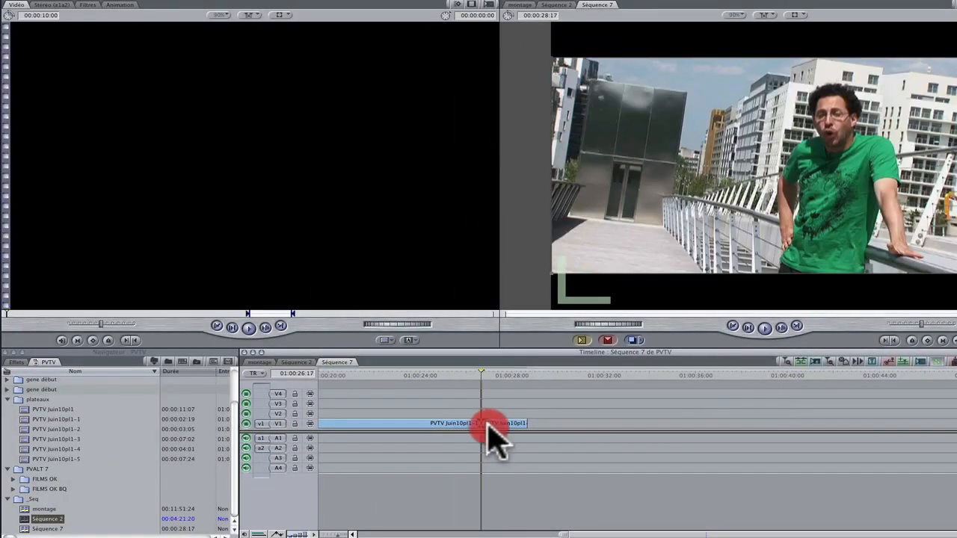
pyautogui.moveTo(494, 438); pyautogui.dragTo(492, 432)
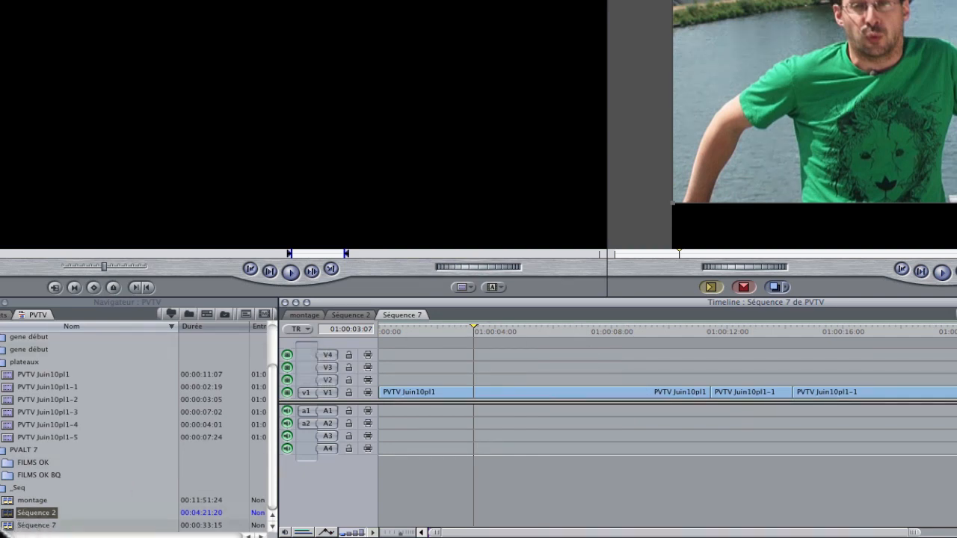
pyautogui.doubleClick(8, 525)
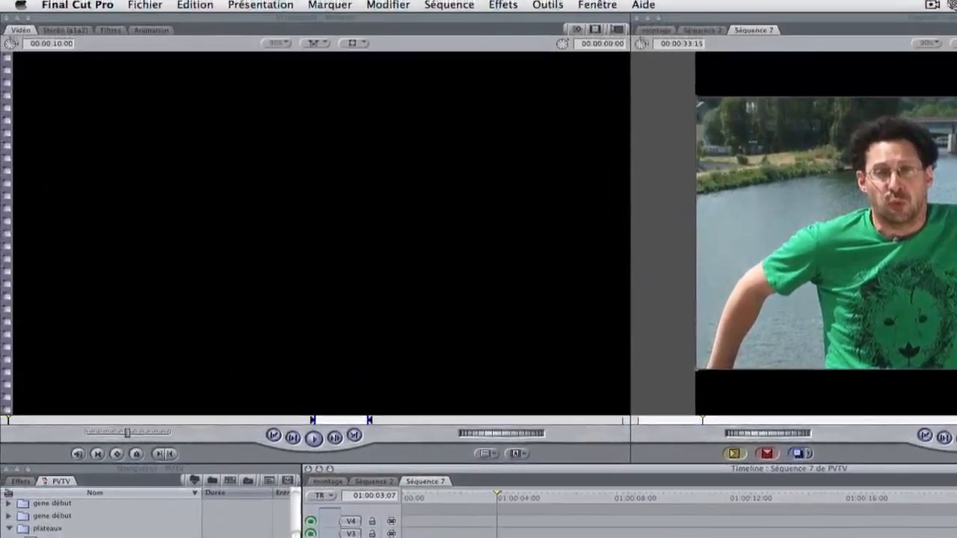
pyautogui.click(145, 7)
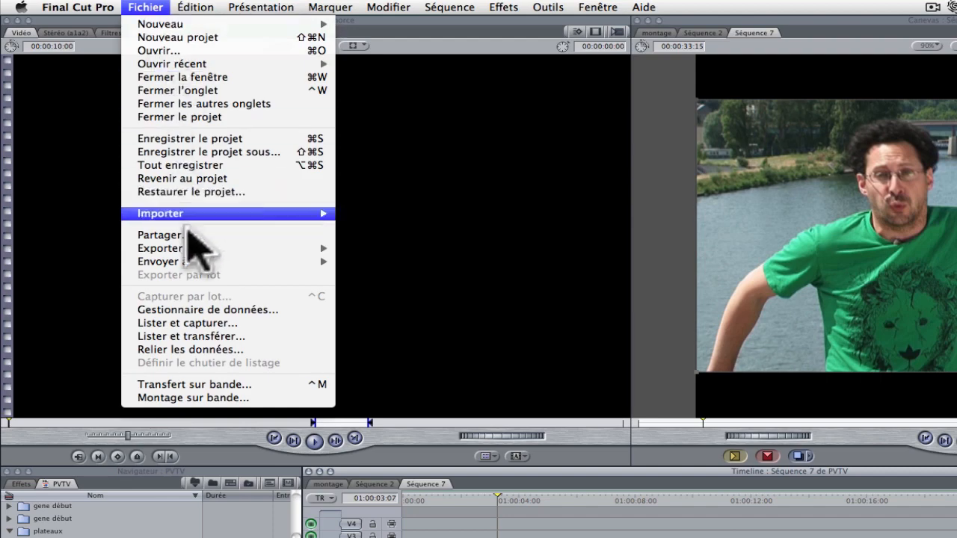
pyautogui.moveTo(178, 263)
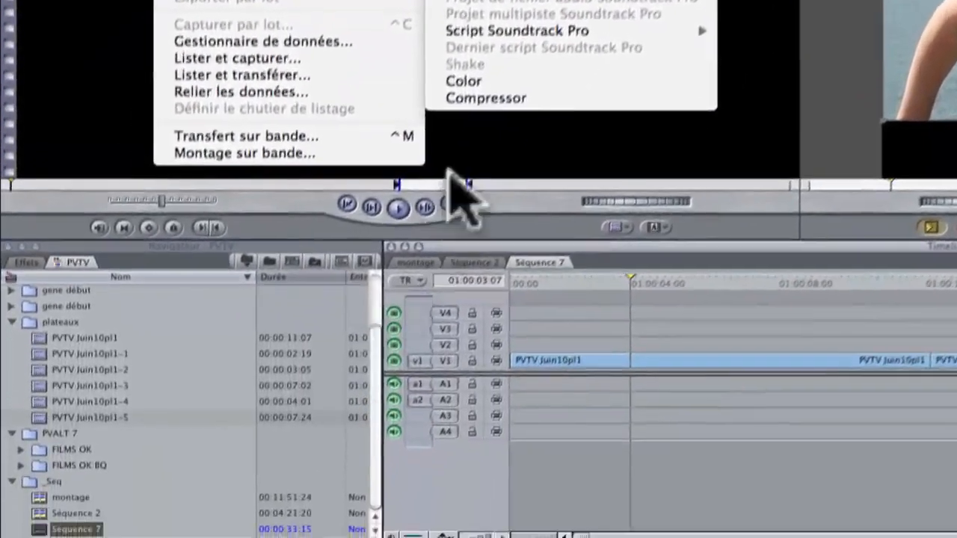
pyautogui.click(383, 326)
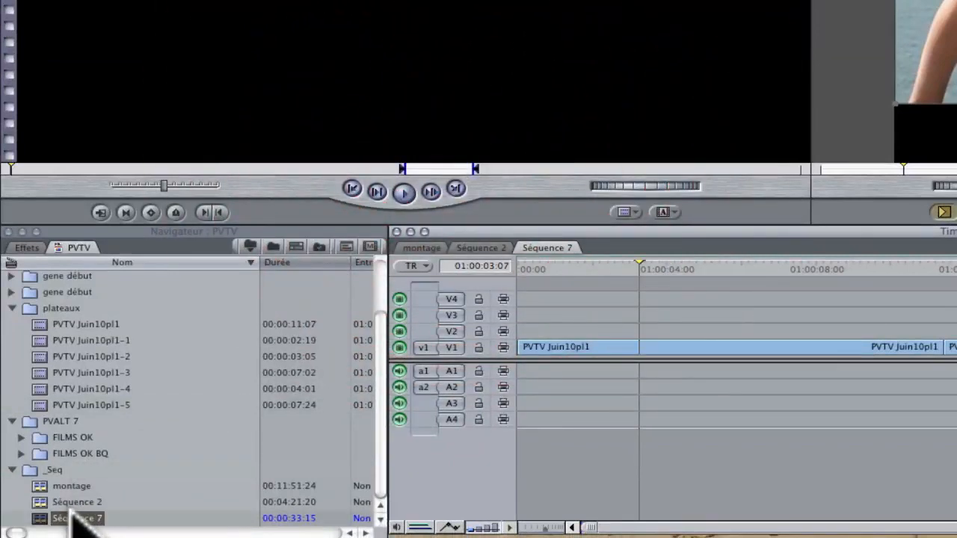
# Send Séquence 7 to Color under the project name "mes masques persos".
pyautogui.rightClick(43, 522)
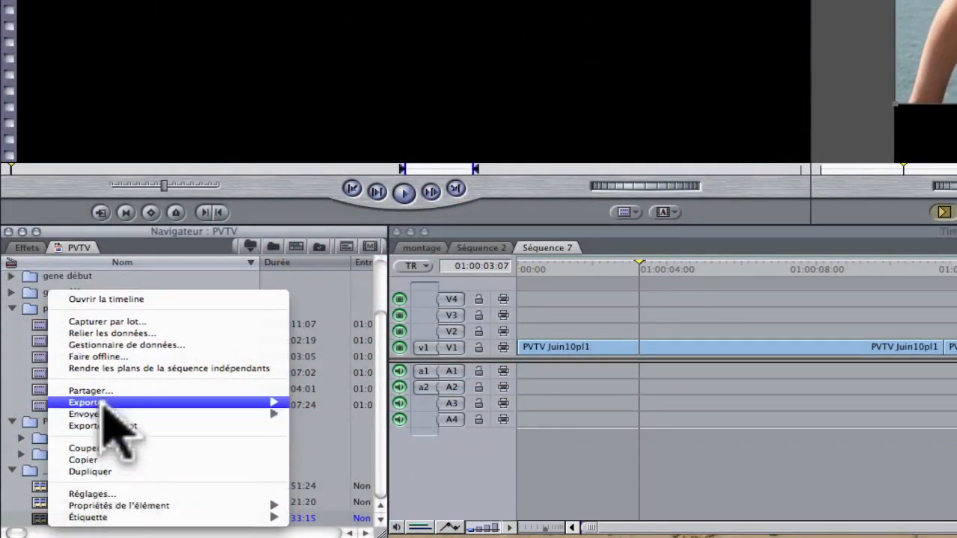
pyautogui.moveTo(104, 417)
pyautogui.click(323, 484)
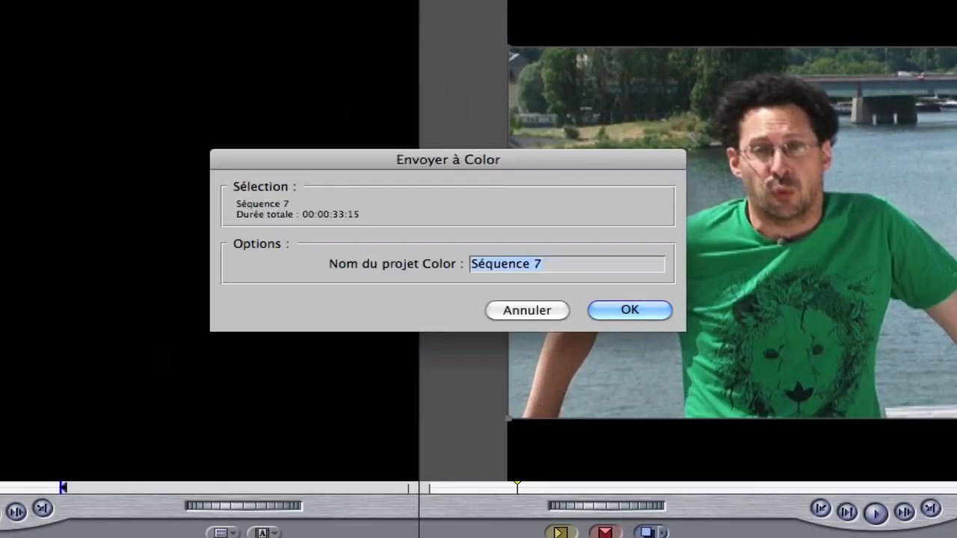
pyautogui.click(541, 266)
pyautogui.press('BackSpace')
pyautogui.press('BackSpace')
pyautogui.press('BackSpace')
pyautogui.press('BackSpace')
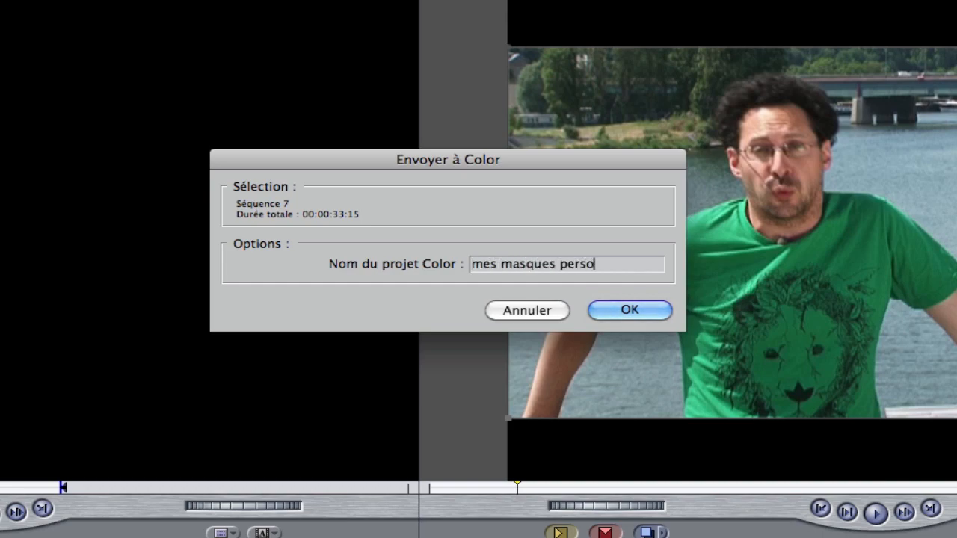
pyautogui.press('Return')
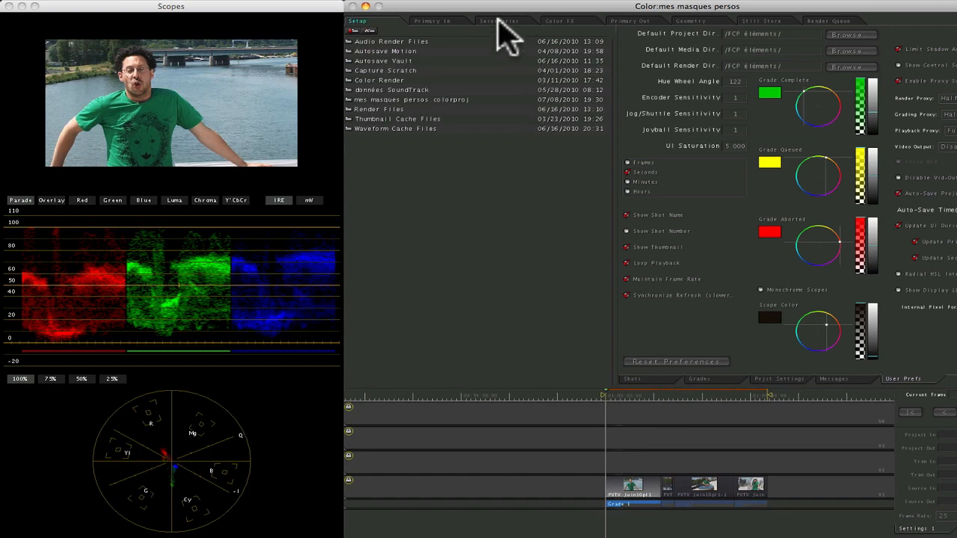
# Move the playhead to the round reflective table shot and create a new shape for it in the Geometry room.
pyautogui.click(499, 21)
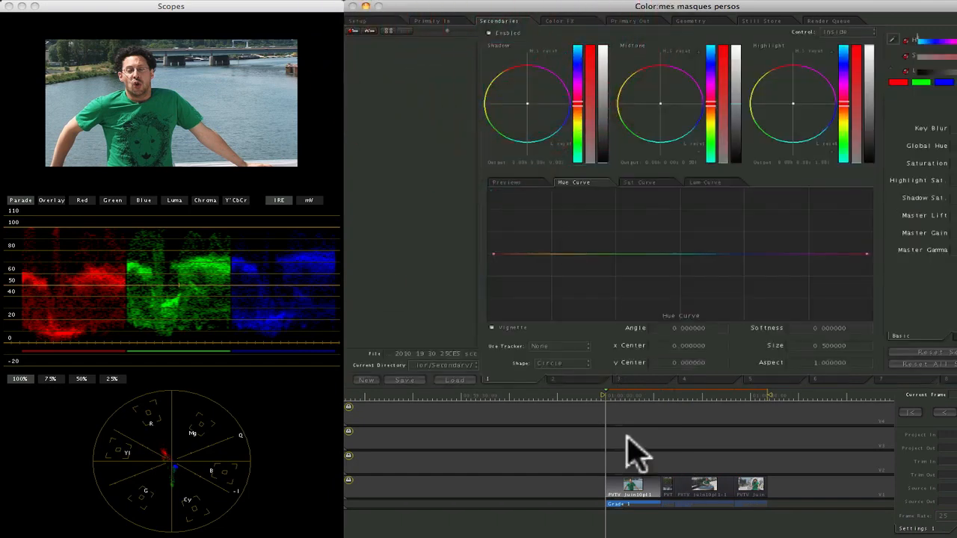
pyautogui.moveTo(605, 387); pyautogui.dragTo(706, 437)
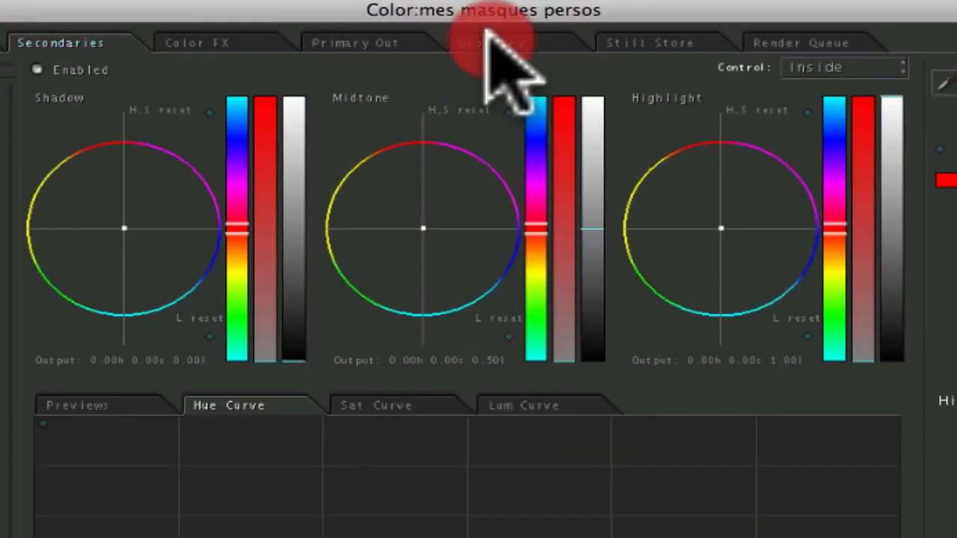
pyautogui.click(689, 20)
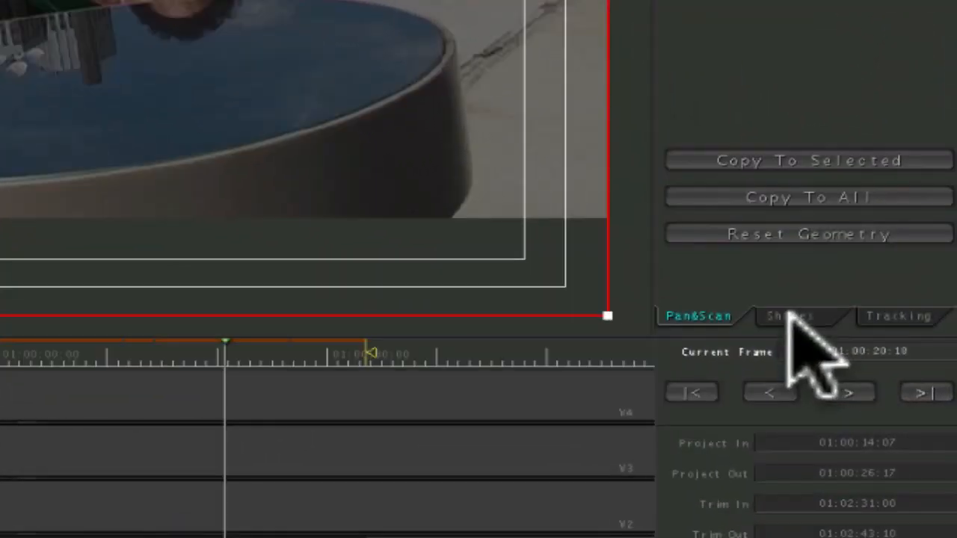
pyautogui.click(875, 381)
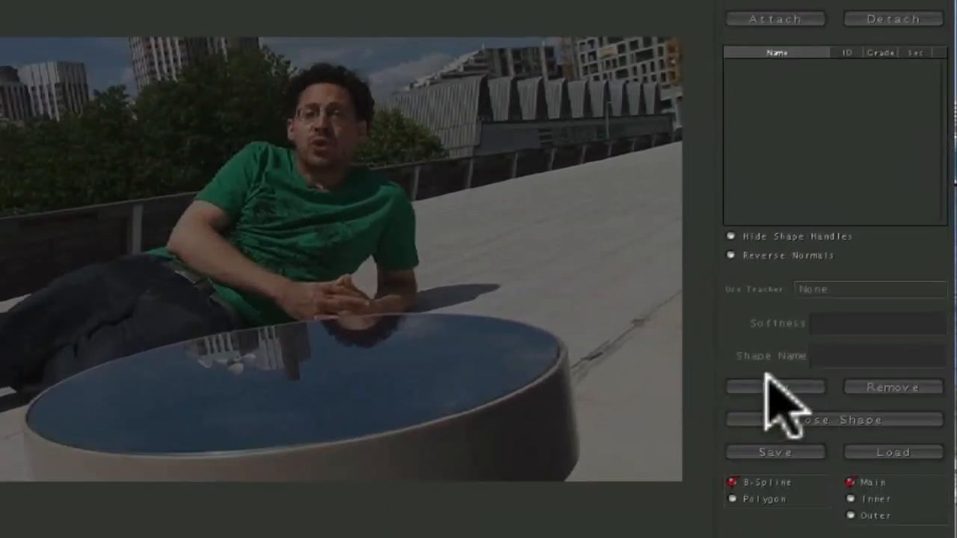
pyautogui.click(851, 273)
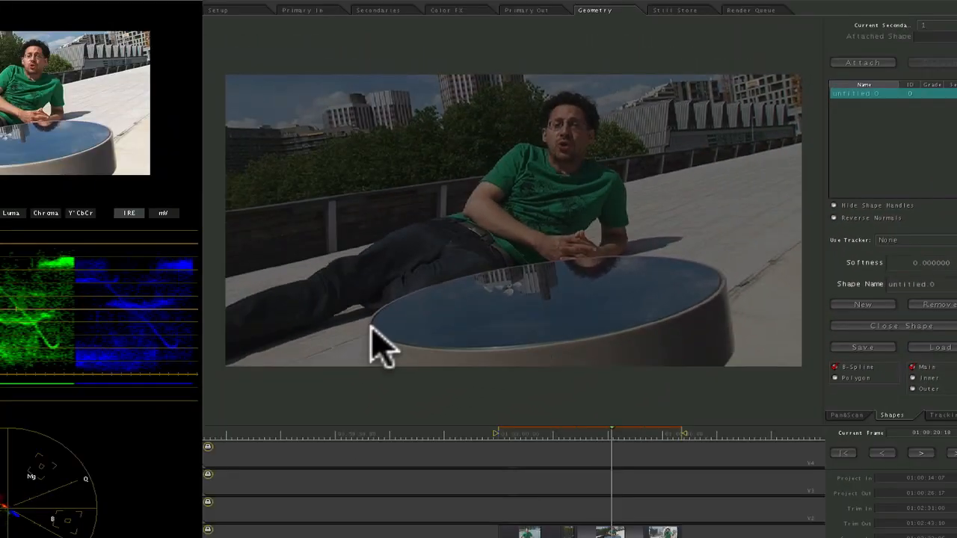
# Trace the reflective tabletop's outline with B-Spline control points all the way round and close the shape.
pyautogui.click(371, 328)
pyautogui.click(380, 311)
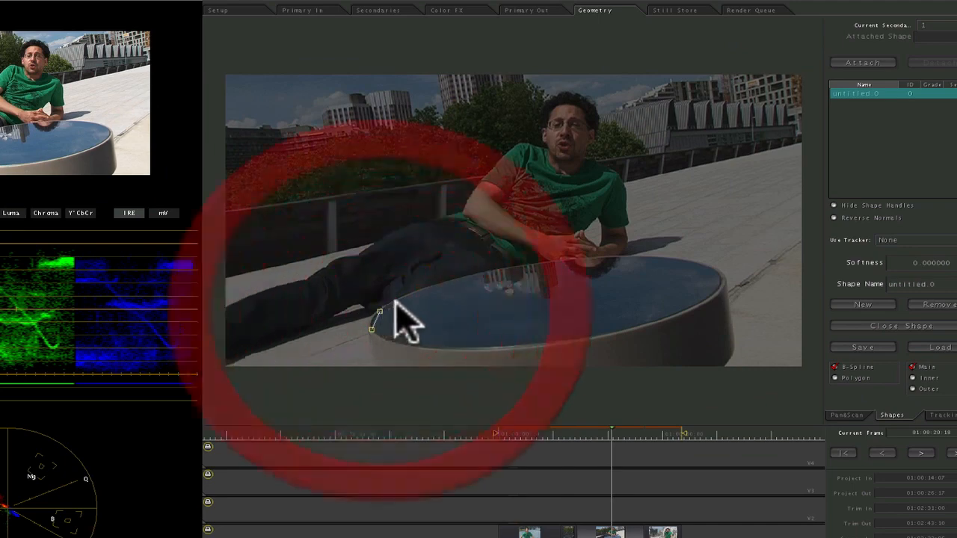
pyautogui.click(400, 300)
pyautogui.click(421, 291)
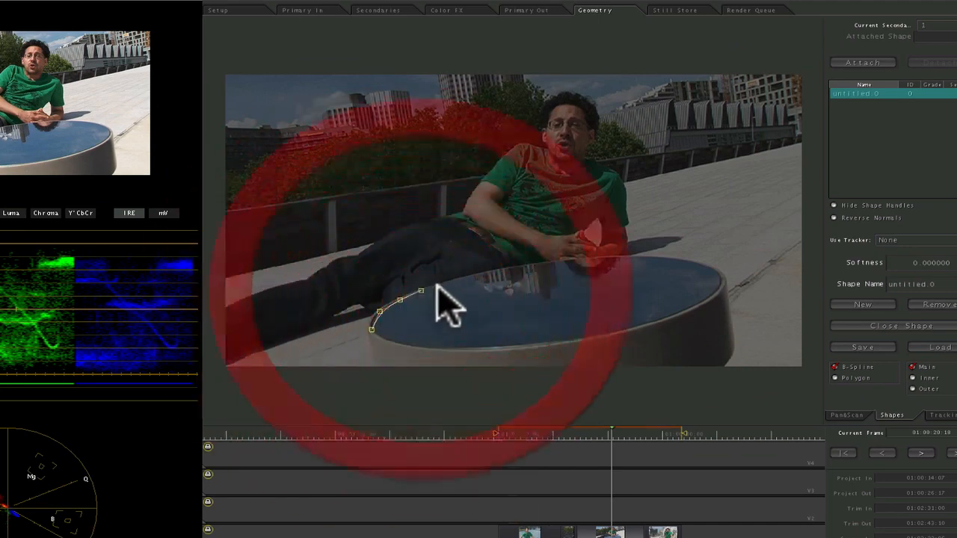
pyautogui.click(447, 282)
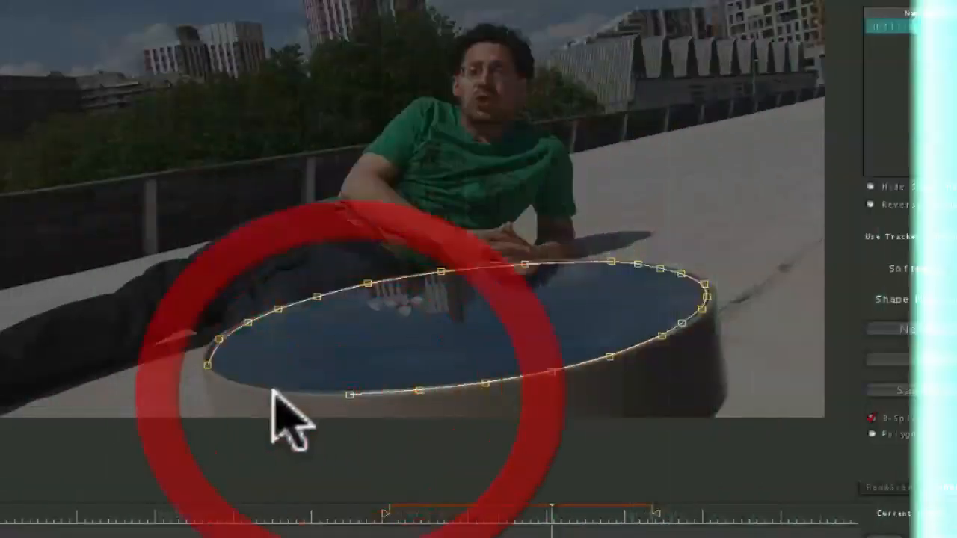
pyautogui.click(267, 387)
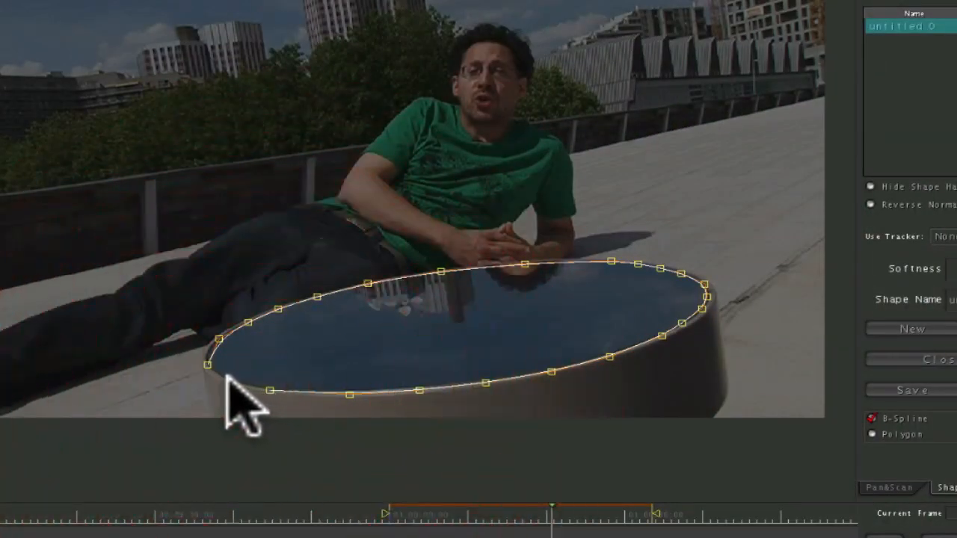
pyautogui.click(211, 374)
pyautogui.click(208, 368)
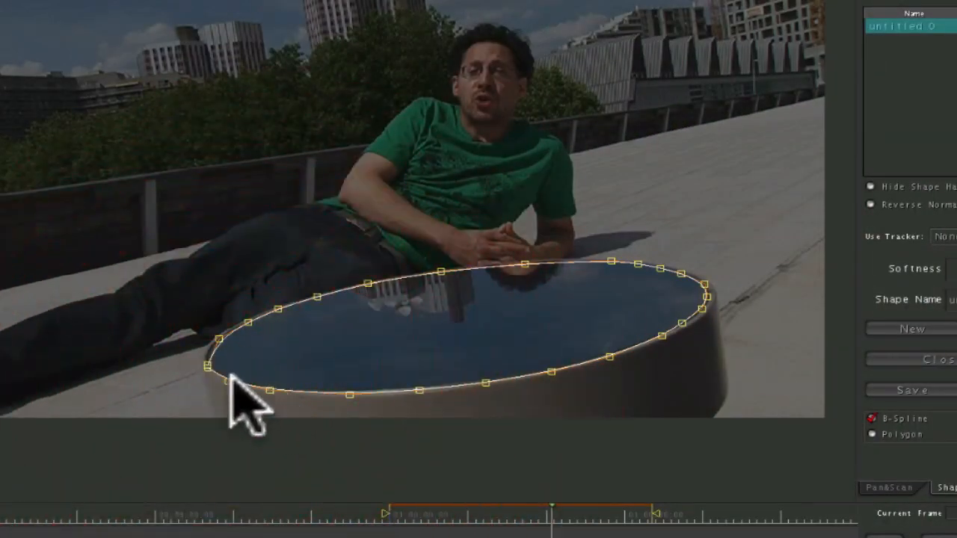
pyautogui.click(208, 366)
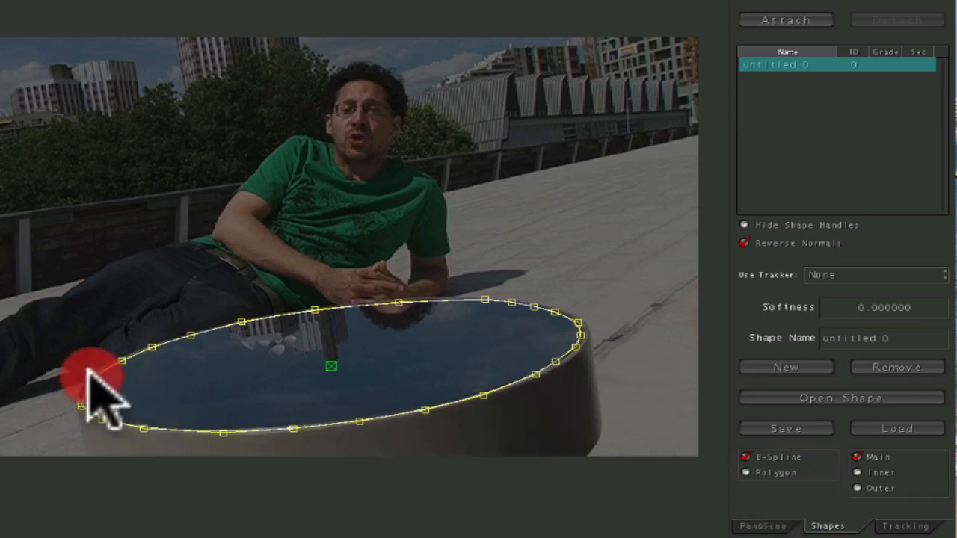
# Reposition the shape's control points at the tabletop's left end so the curve follows its edge.
pyautogui.moveTo(88, 369); pyautogui.dragTo(80, 401)
pyautogui.click(78, 402)
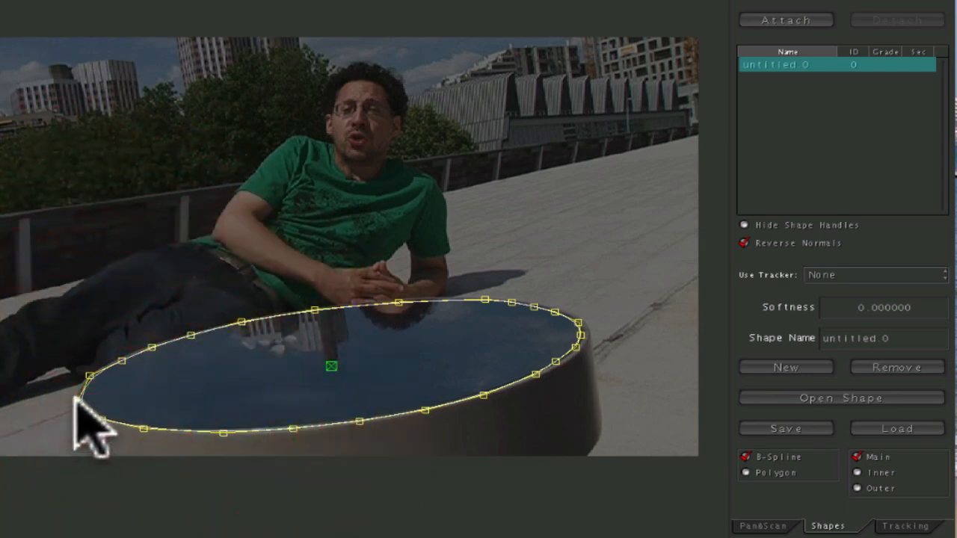
pyautogui.moveTo(77, 388); pyautogui.dragTo(77, 392)
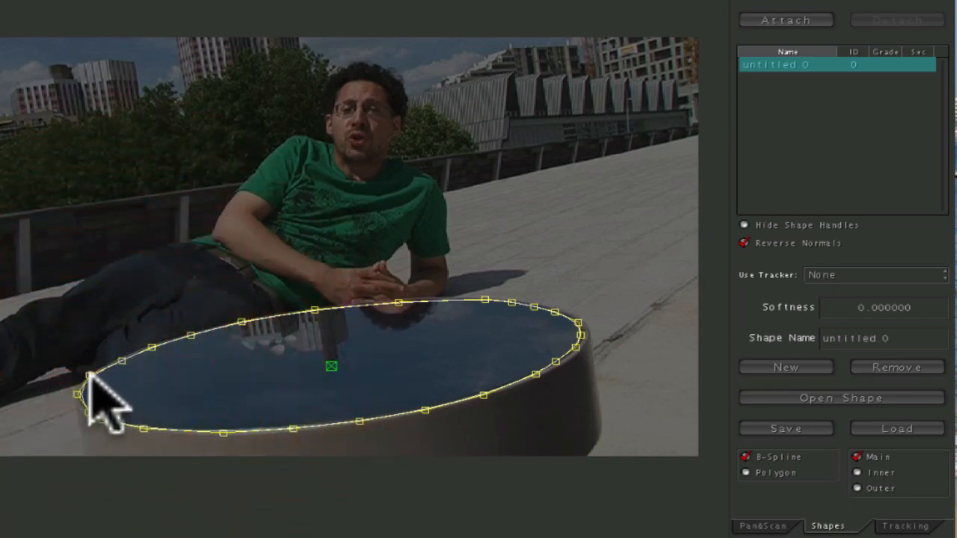
# Nudge the shape's control points at the tabletop's left end and along its front and back edges to match the outline.
pyautogui.moveTo(96, 369); pyautogui.dragTo(95, 372)
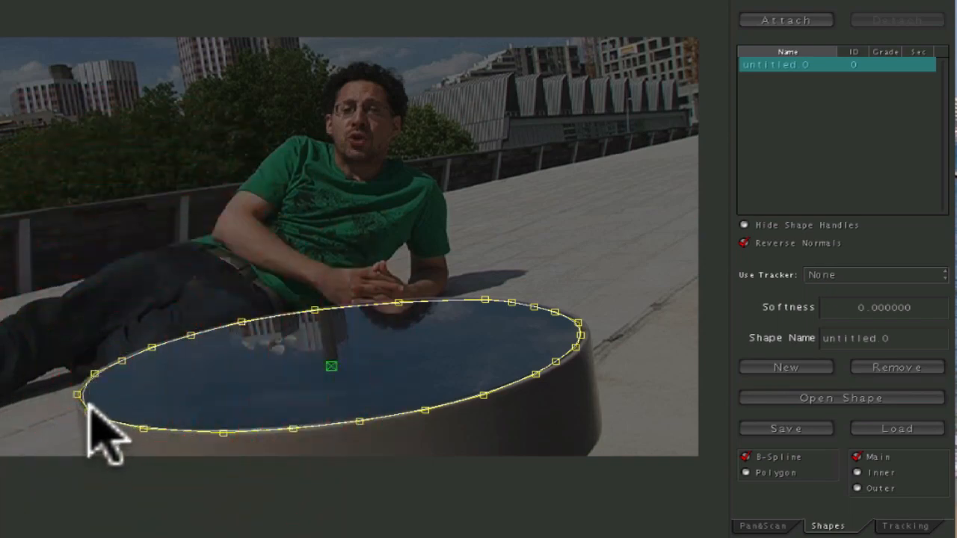
pyautogui.moveTo(85, 406); pyautogui.dragTo(78, 404)
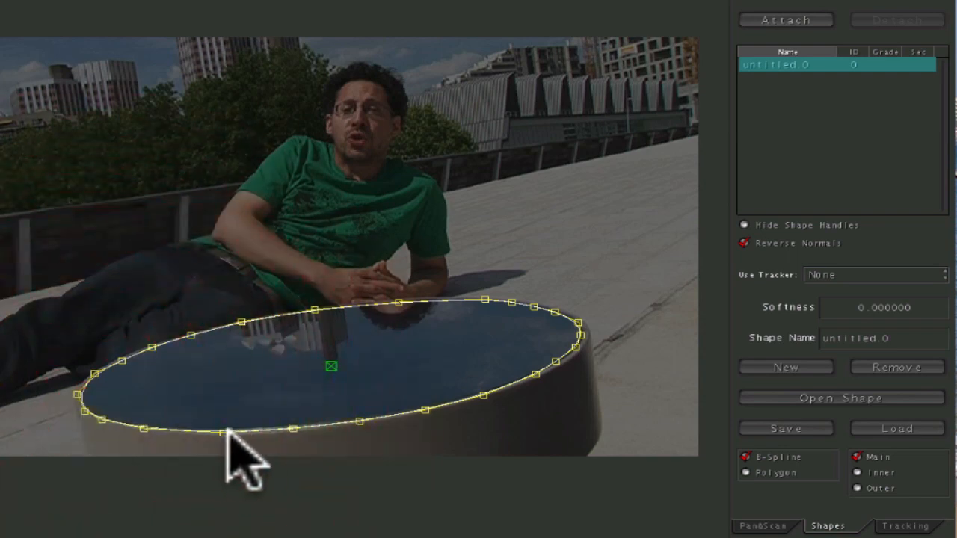
pyautogui.moveTo(286, 426); pyautogui.dragTo(285, 425)
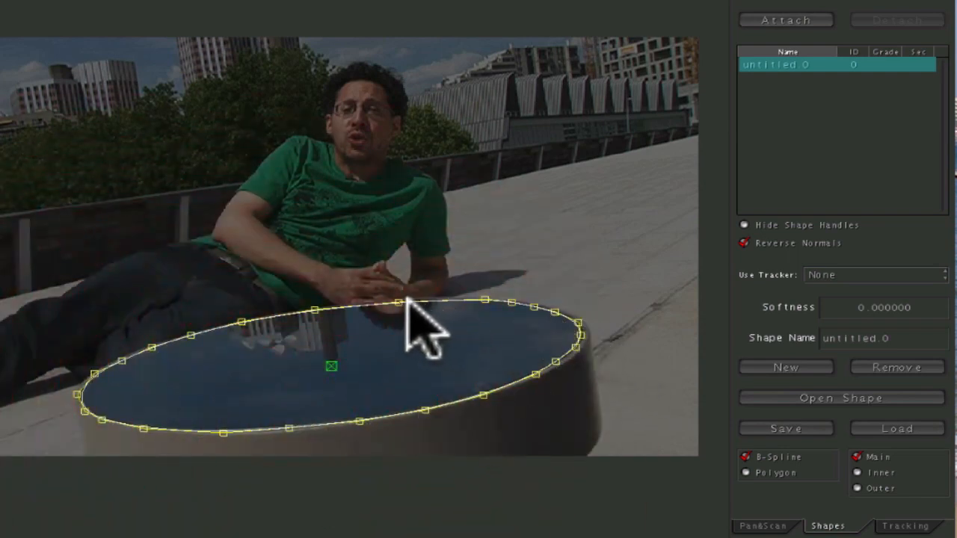
pyautogui.moveTo(400, 299); pyautogui.dragTo(410, 302)
pyautogui.moveTo(314, 305); pyautogui.dragTo(322, 309)
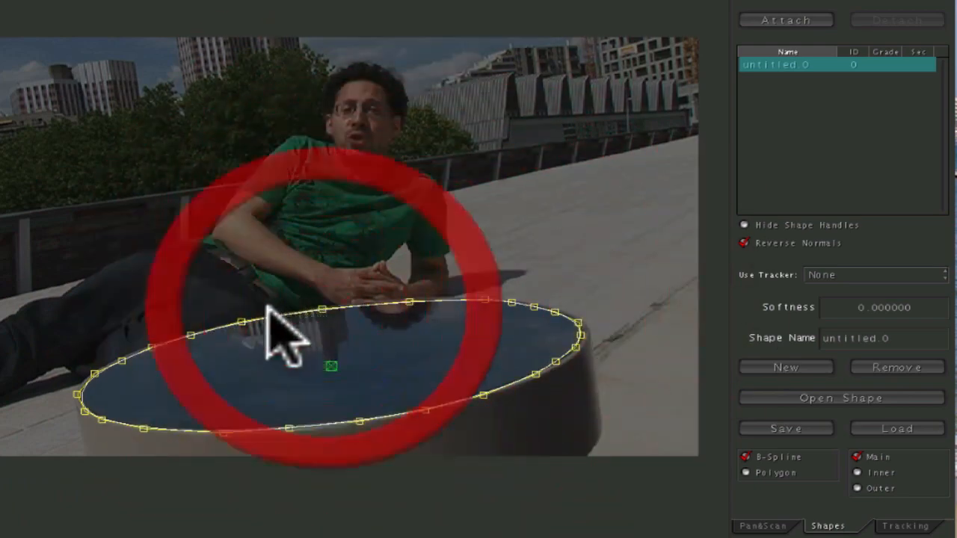
pyautogui.moveTo(248, 316); pyautogui.dragTo(251, 321)
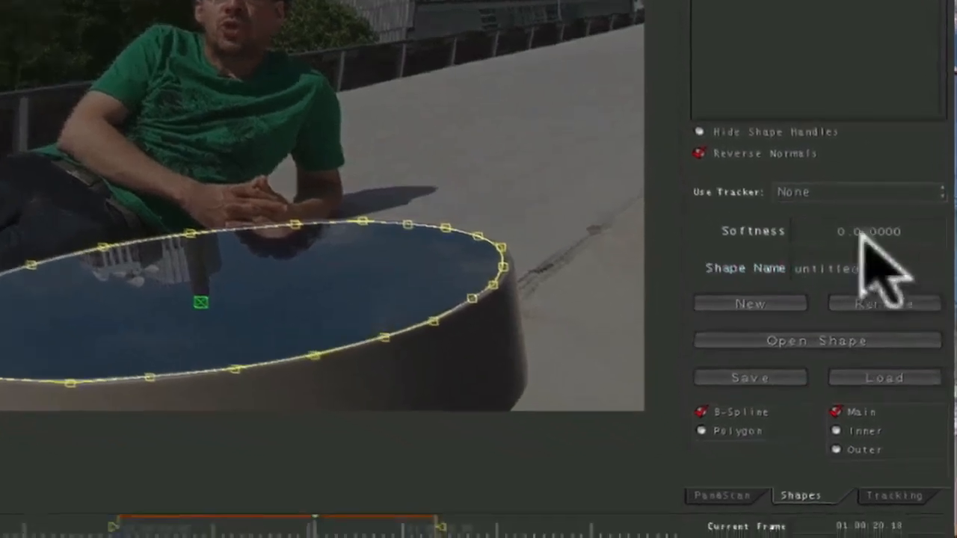
# Add a slight softness to the tabletop shape's edge and attach the shape to secondary 1.
pyautogui.click(874, 309)
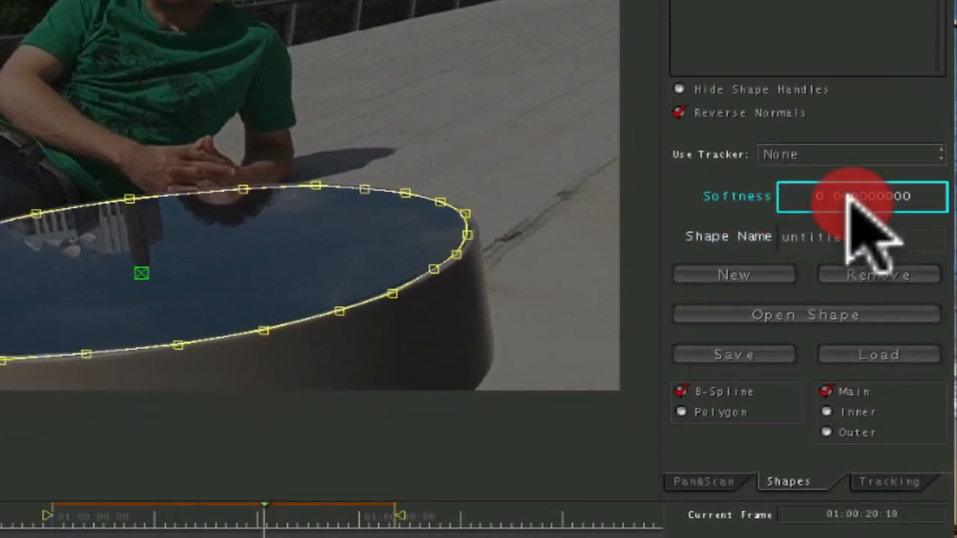
pyautogui.press('Return')
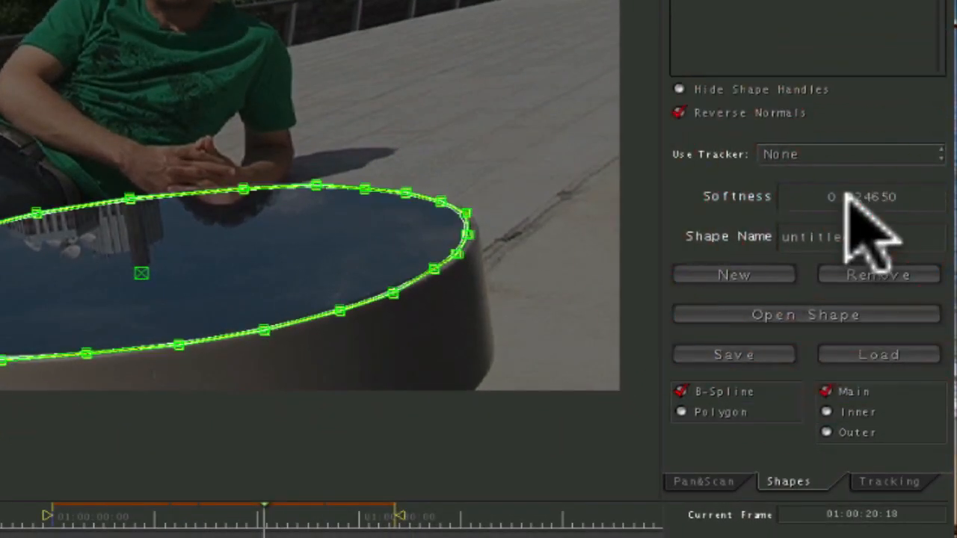
pyautogui.click(849, 196)
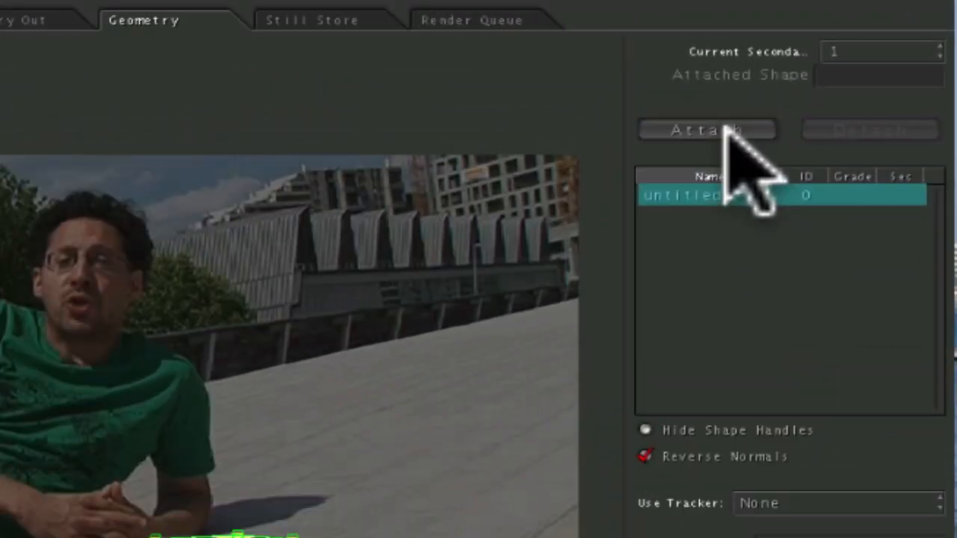
pyautogui.click(707, 131)
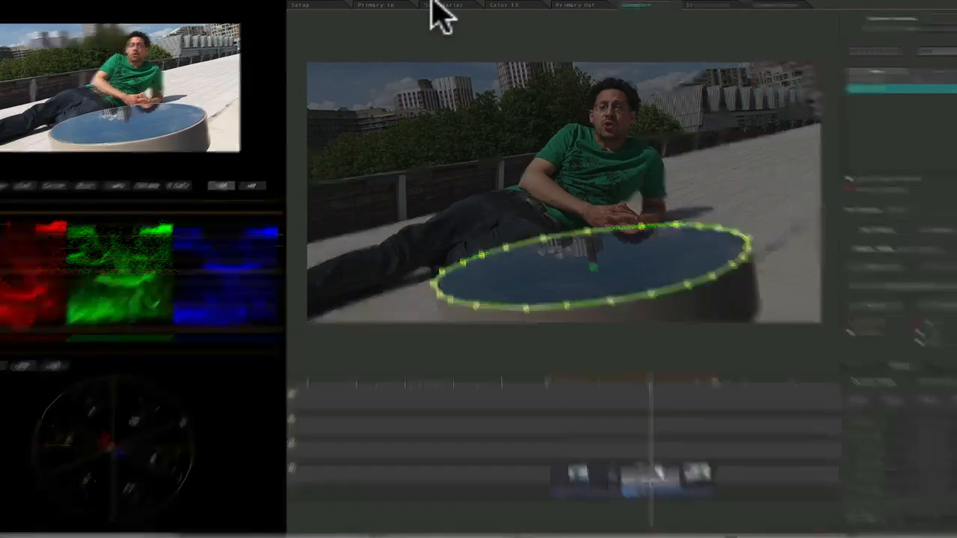
# In the Secondaries room, switch the control to Outside and lower the Master Gain to 0.
pyautogui.click(441, 6)
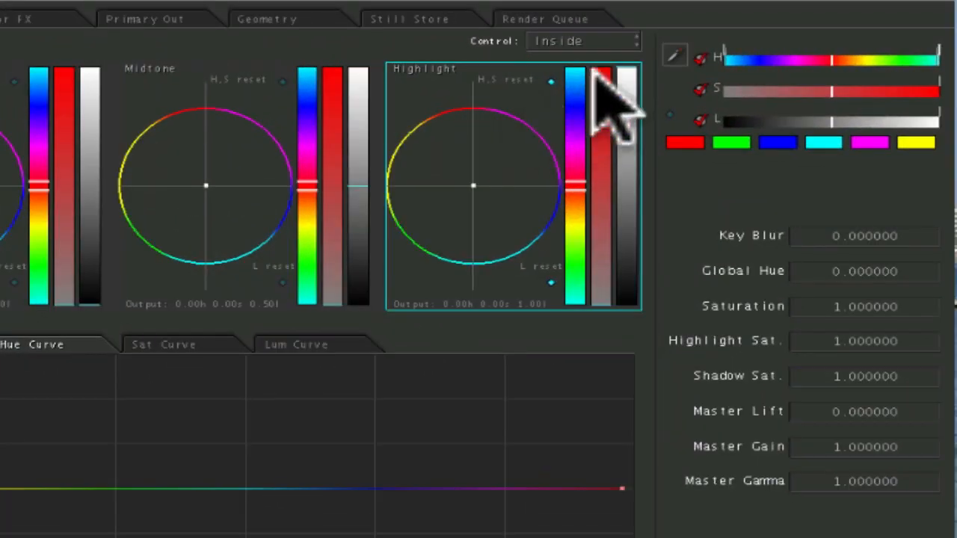
pyautogui.click(634, 41)
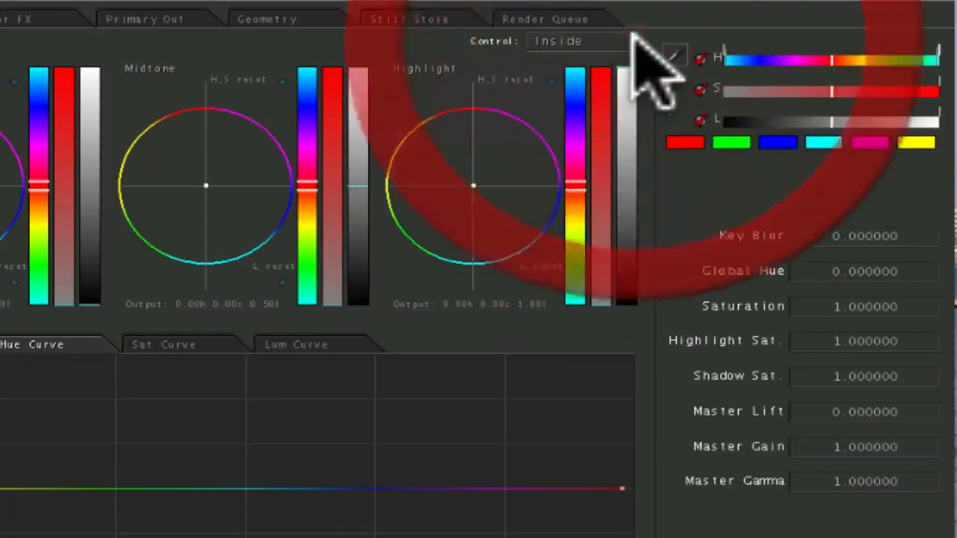
pyautogui.click(609, 69)
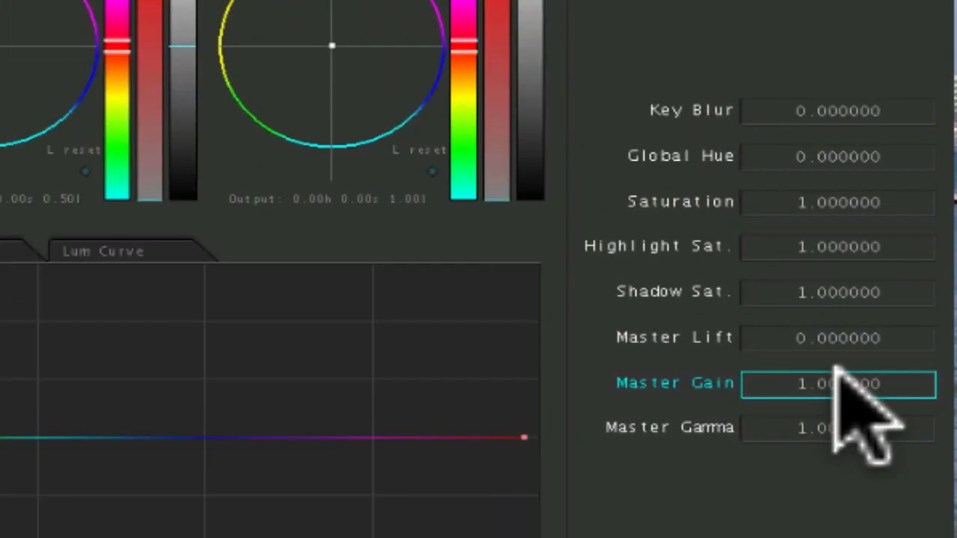
pyautogui.click(864, 442)
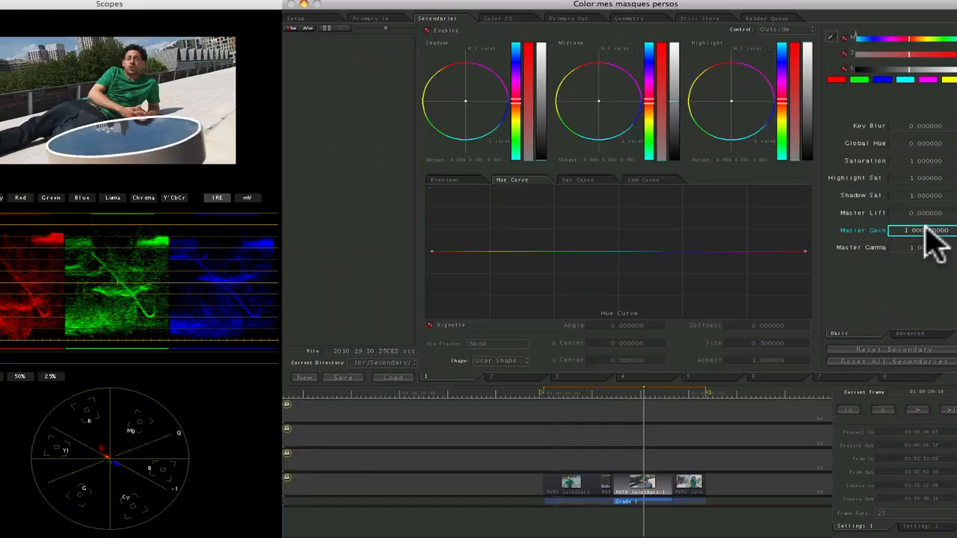
pyautogui.moveTo(837, 374); pyautogui.dragTo(763, 374)
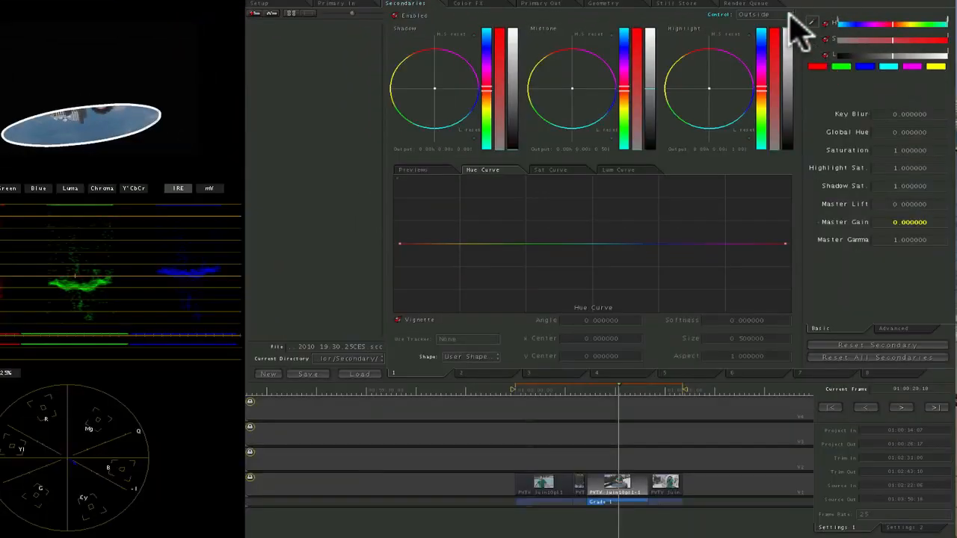
# Switch the secondary's control to Inside and raise the Shadow luminance to about 1.21.
pyautogui.click(786, 15)
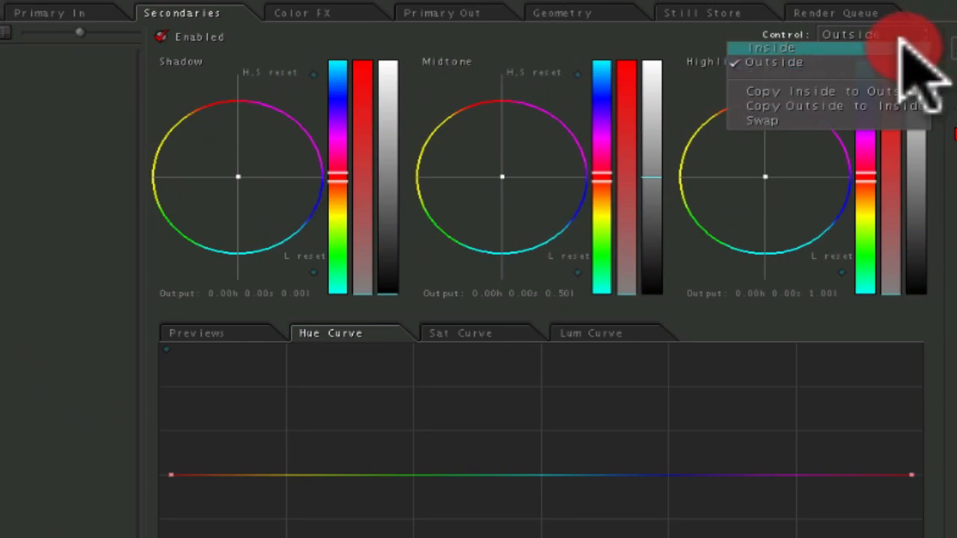
pyautogui.click(780, 20)
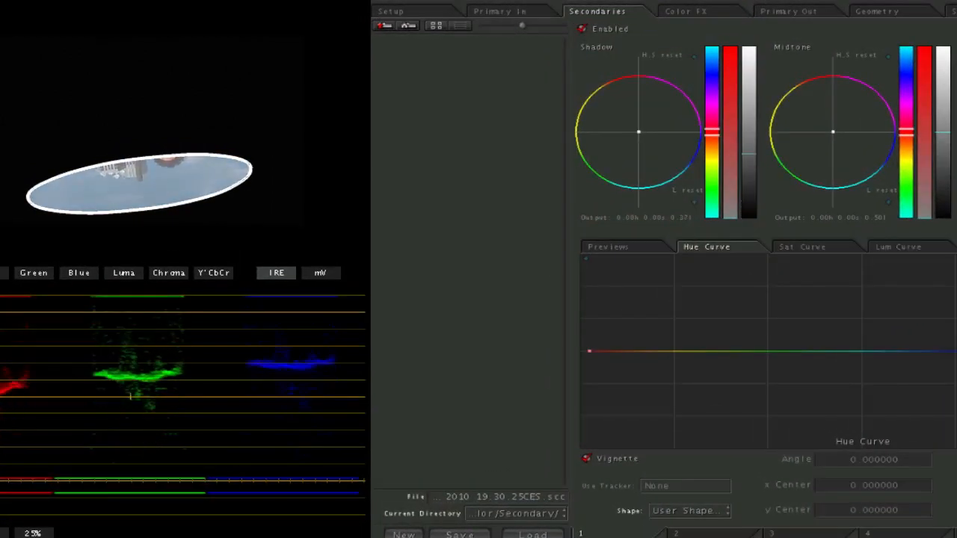
pyautogui.moveTo(749, 154); pyautogui.dragTo(749, 85)
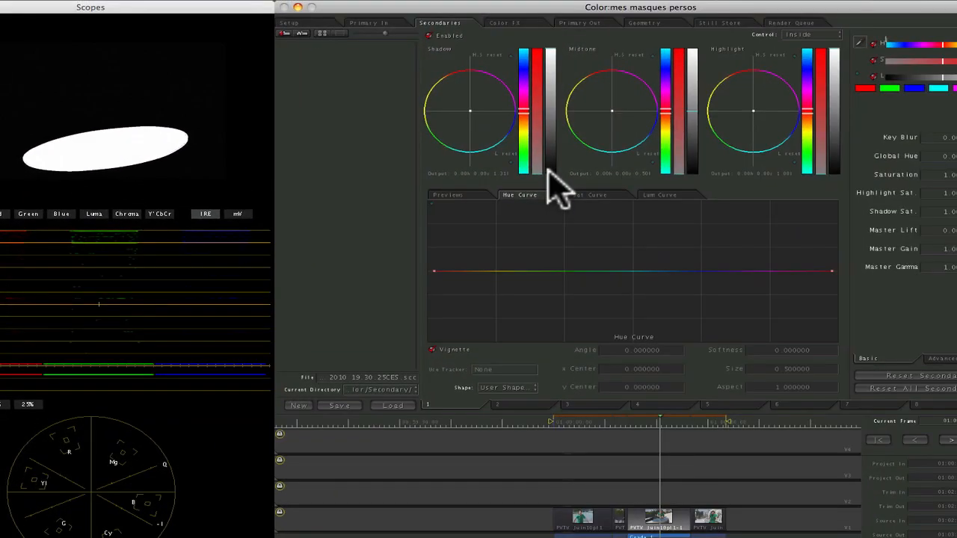
# Move the playhead to the shot with the metallic building by the footbridge and create a new shape for it in the Geometry room.
pyautogui.click(735, 480)
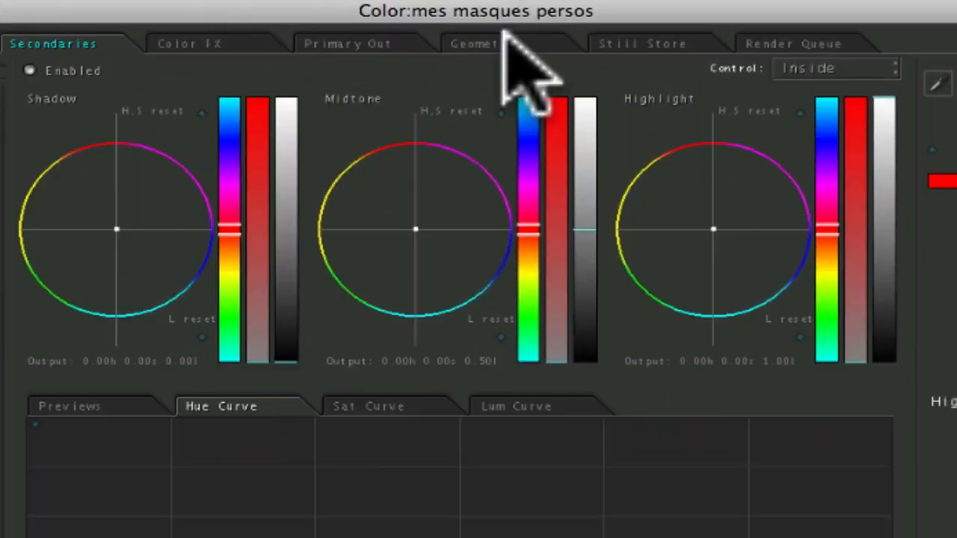
pyautogui.click(503, 41)
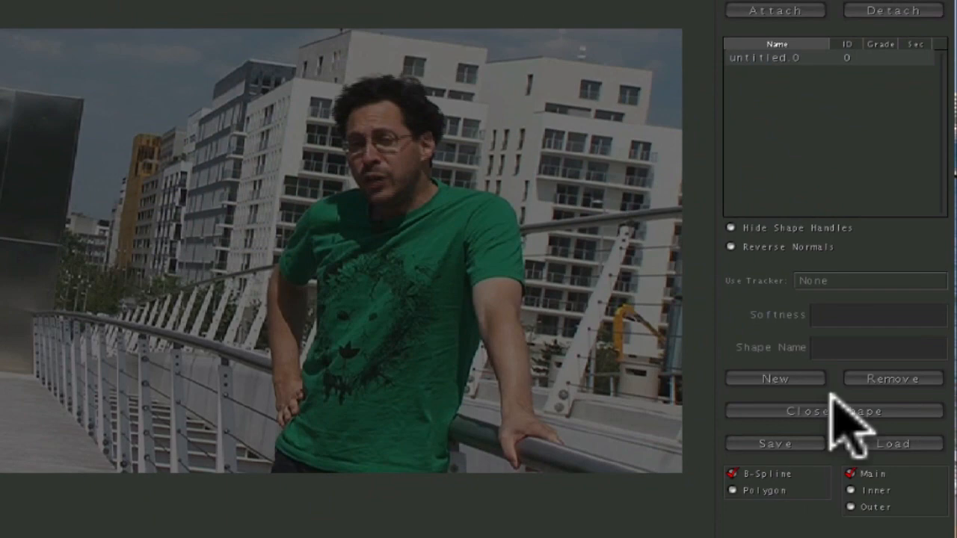
pyautogui.click(789, 378)
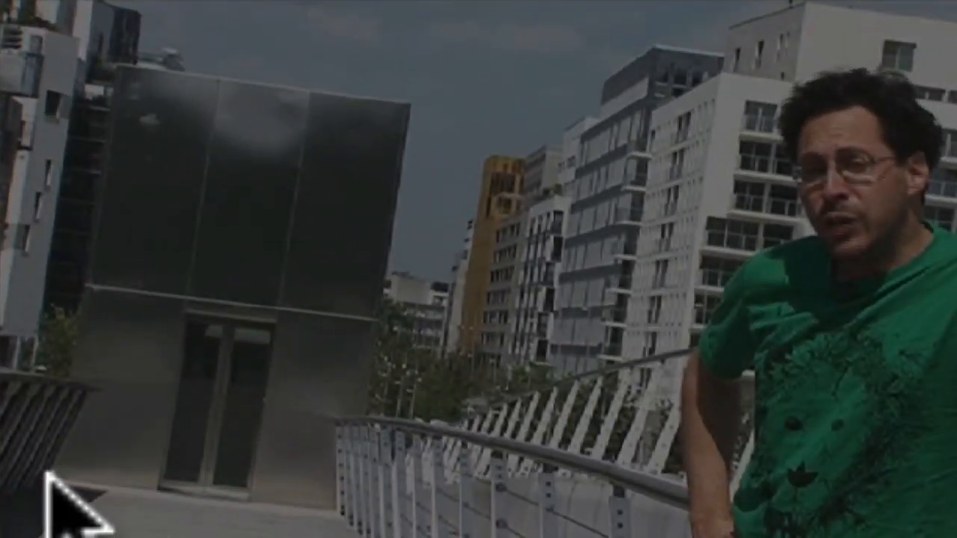
# Place B-Spline control points around the railing, up the metallic building's left side, across its roof and partway down its right side.
pyautogui.click(57, 463)
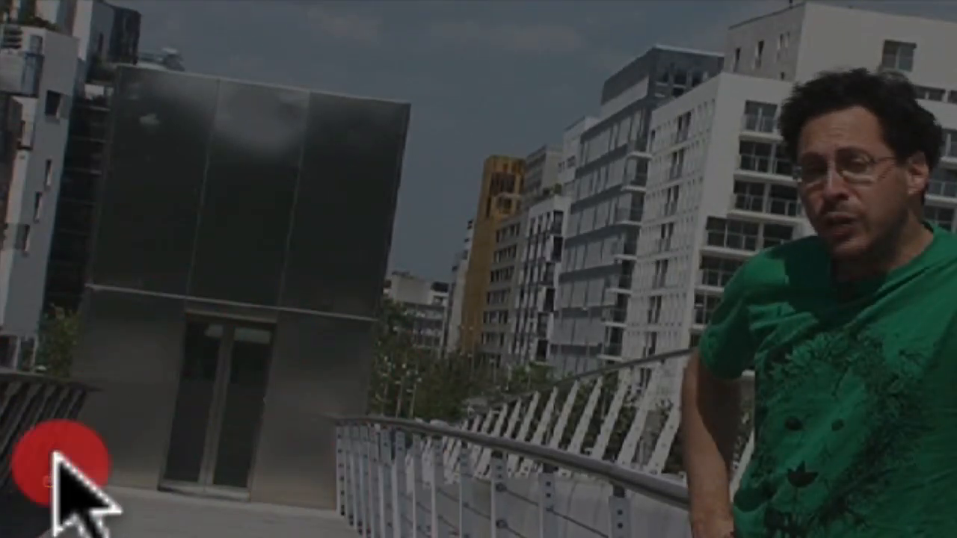
pyautogui.click(105, 391)
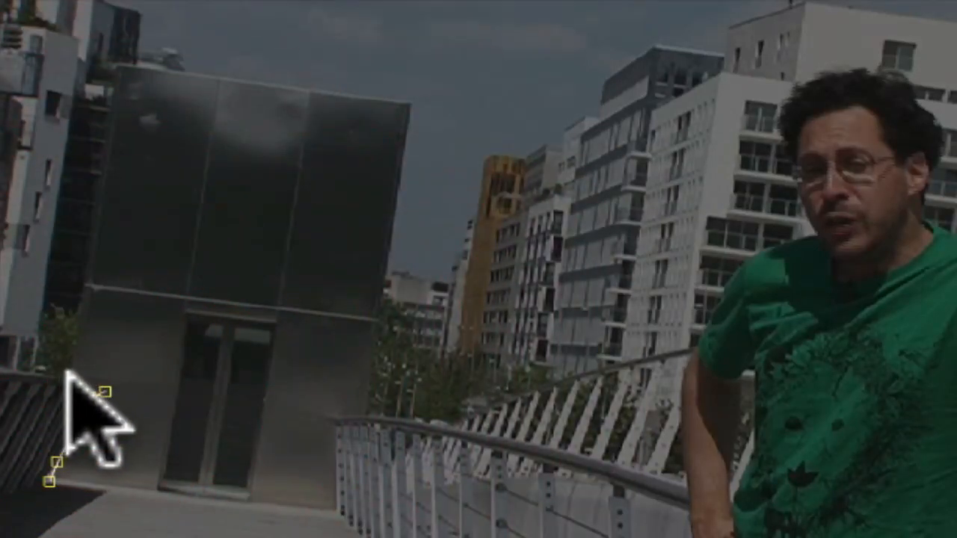
pyautogui.click(68, 378)
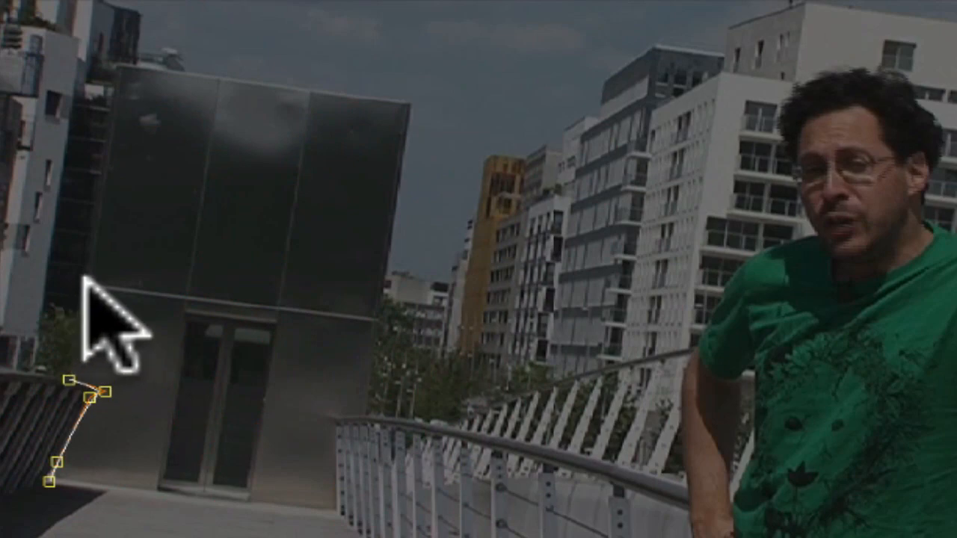
pyautogui.click(87, 286)
pyautogui.click(122, 64)
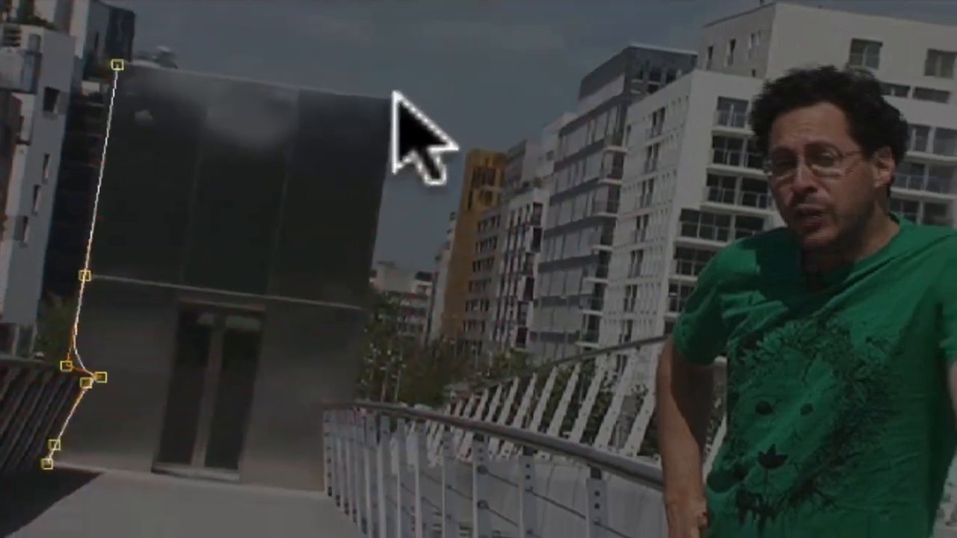
pyautogui.click(414, 93)
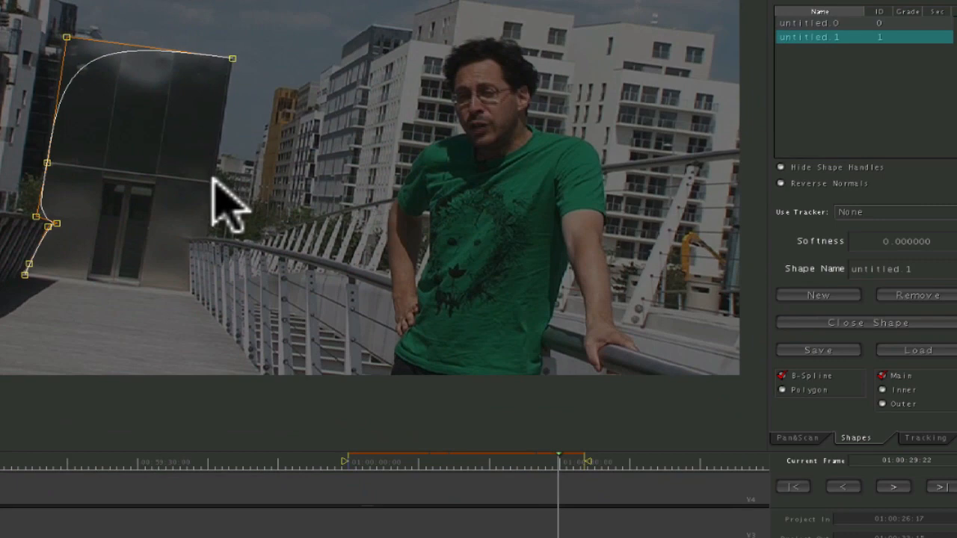
pyautogui.click(215, 182)
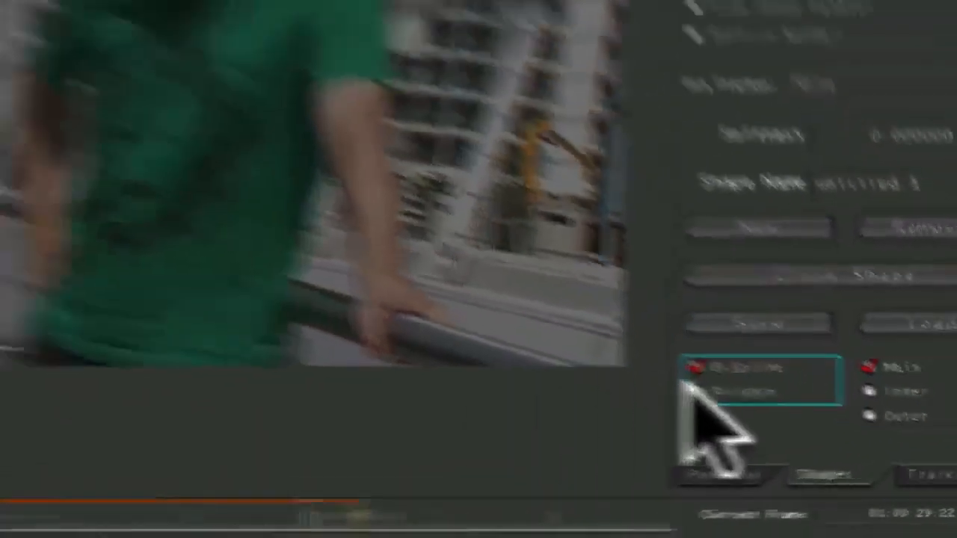
# Switch the shape to Polygon, trace the building's remaining right side and base, excluding the doorway, and close the shape.
pyautogui.click(783, 389)
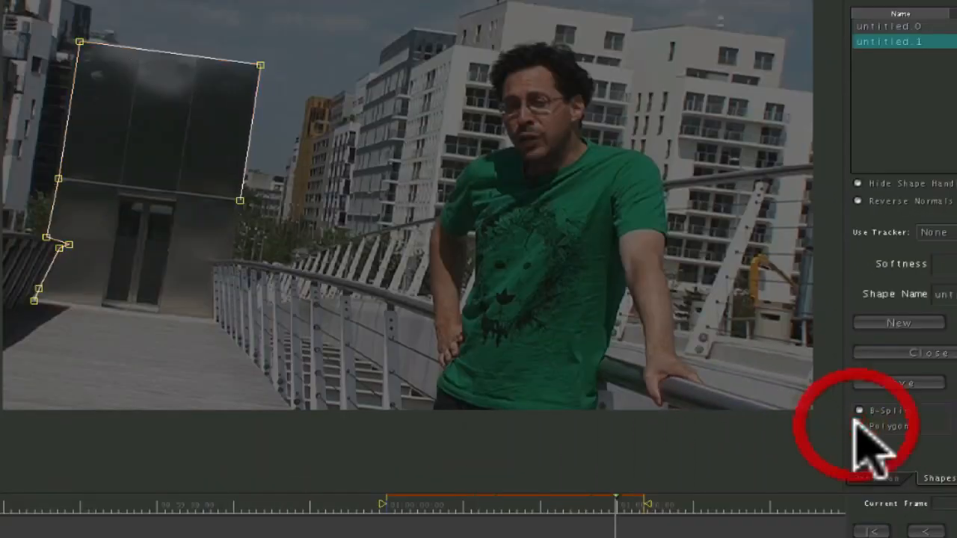
pyautogui.click(233, 259)
pyautogui.click(214, 261)
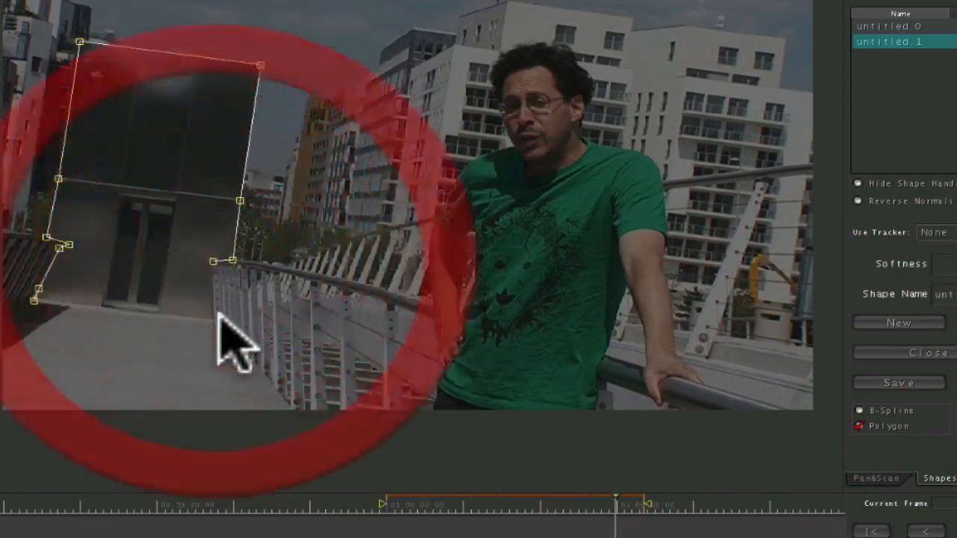
pyautogui.click(214, 318)
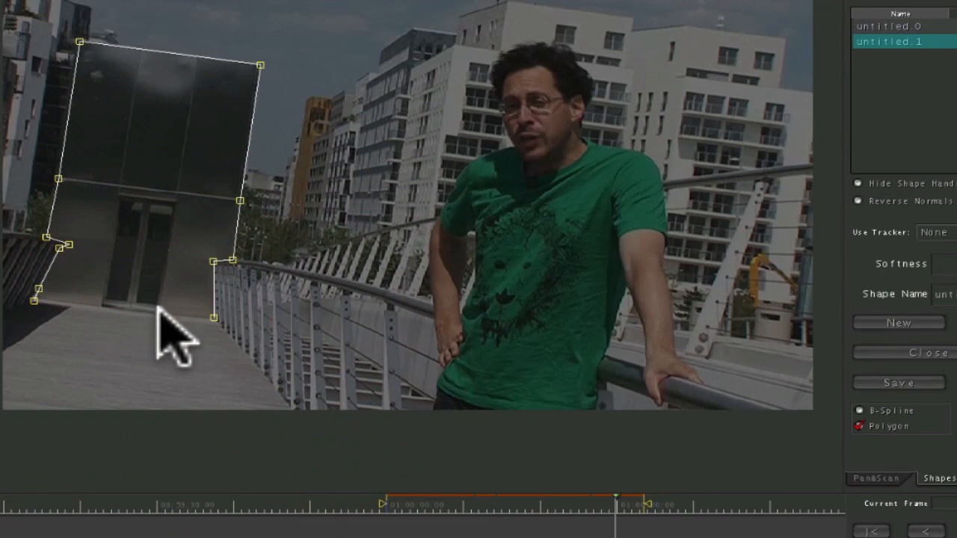
pyautogui.click(160, 312)
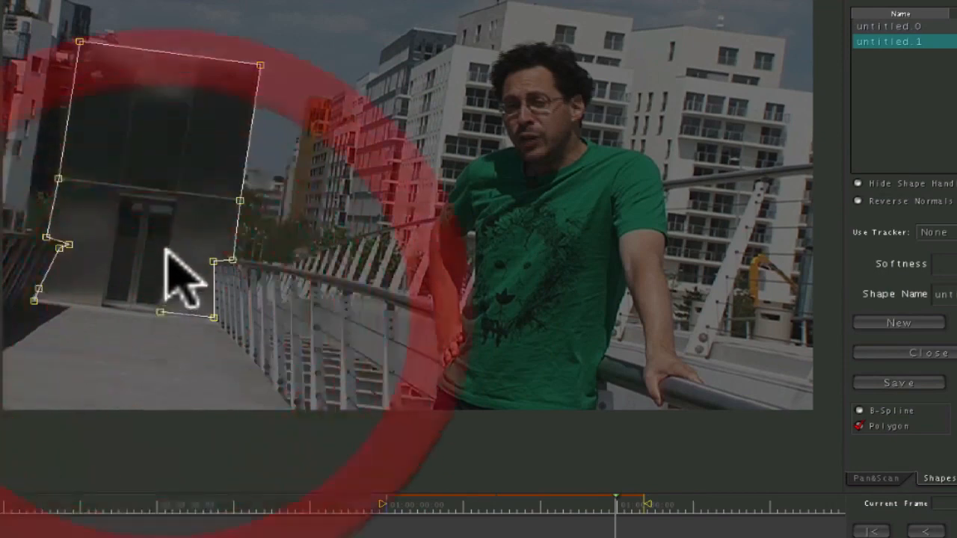
pyautogui.click(176, 202)
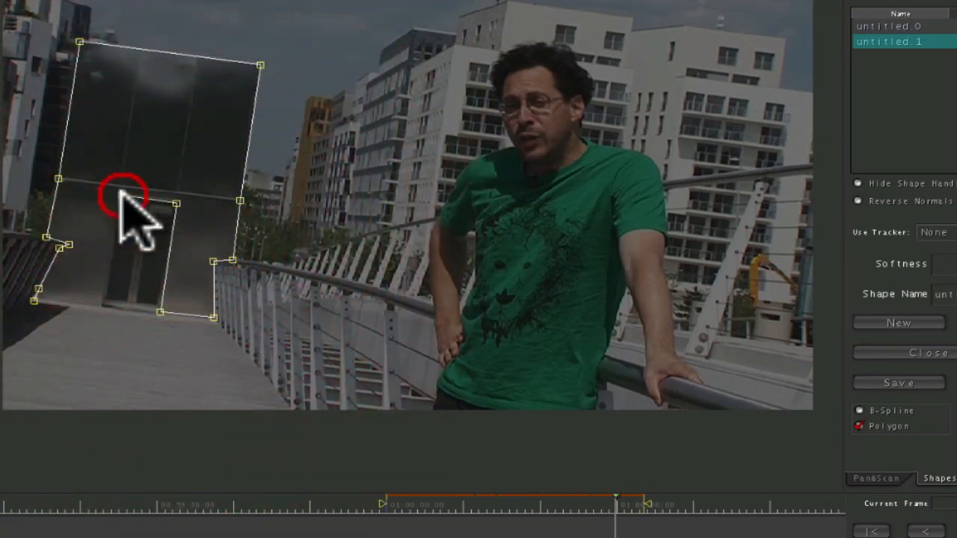
pyautogui.click(101, 309)
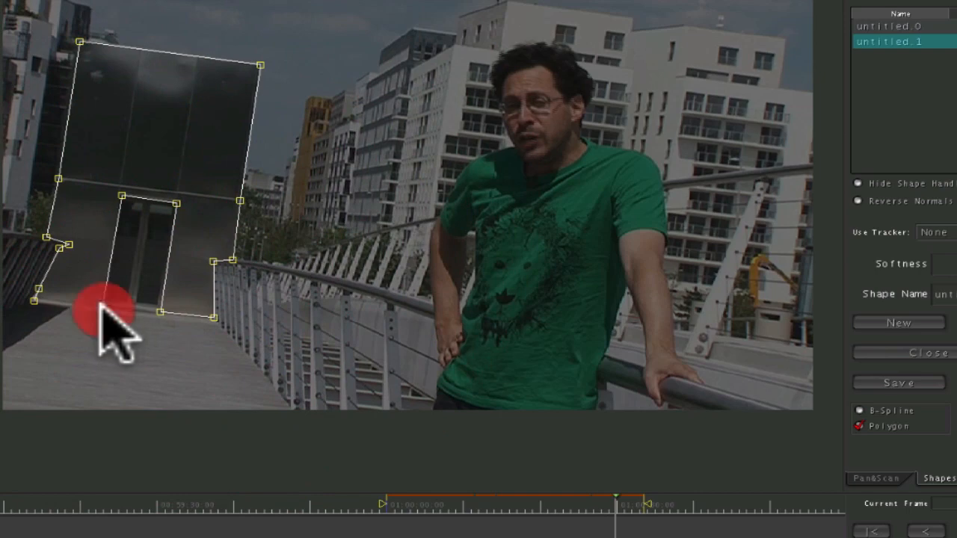
pyautogui.click(34, 301)
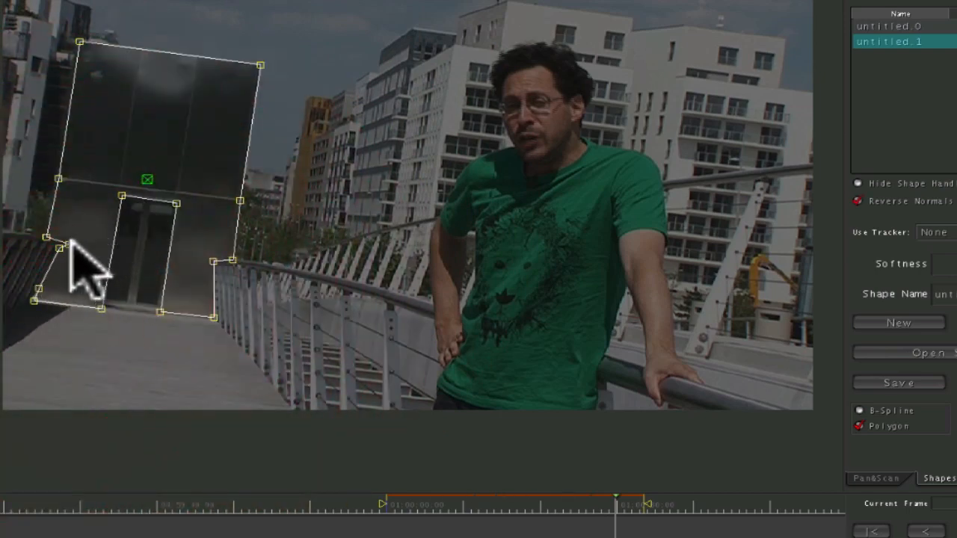
# Fine-tune the control points of the metallic building's outline around the railing, doorway base, right side and roof corner.
pyautogui.click(44, 279)
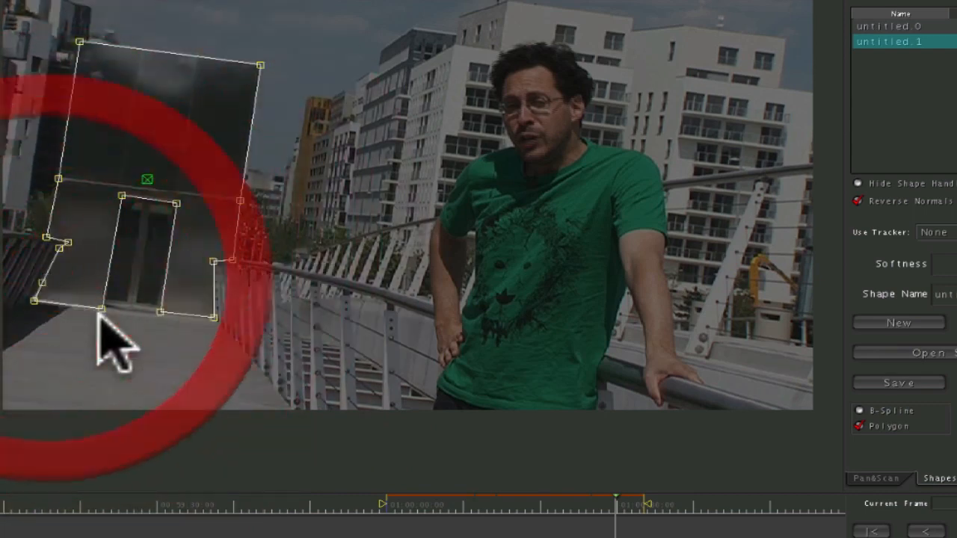
pyautogui.click(163, 315)
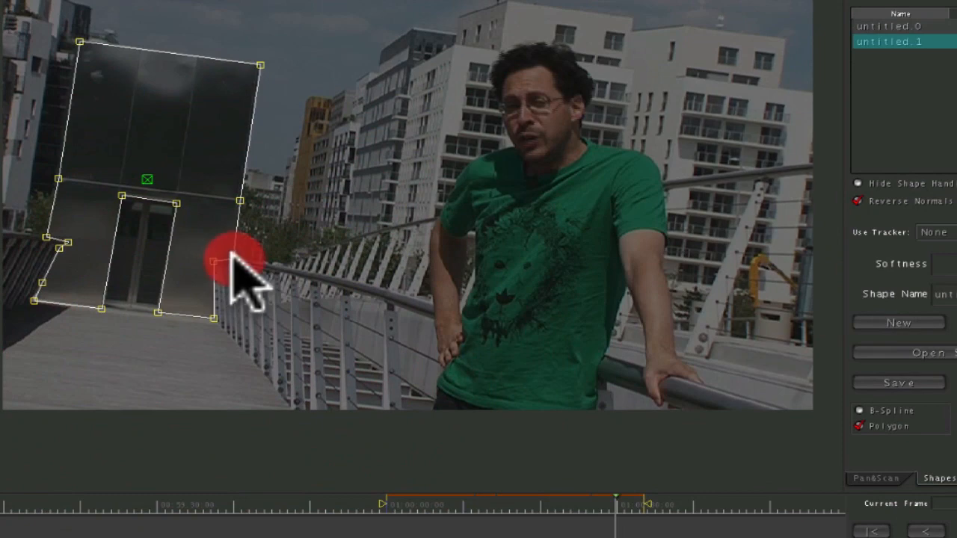
pyautogui.click(239, 200)
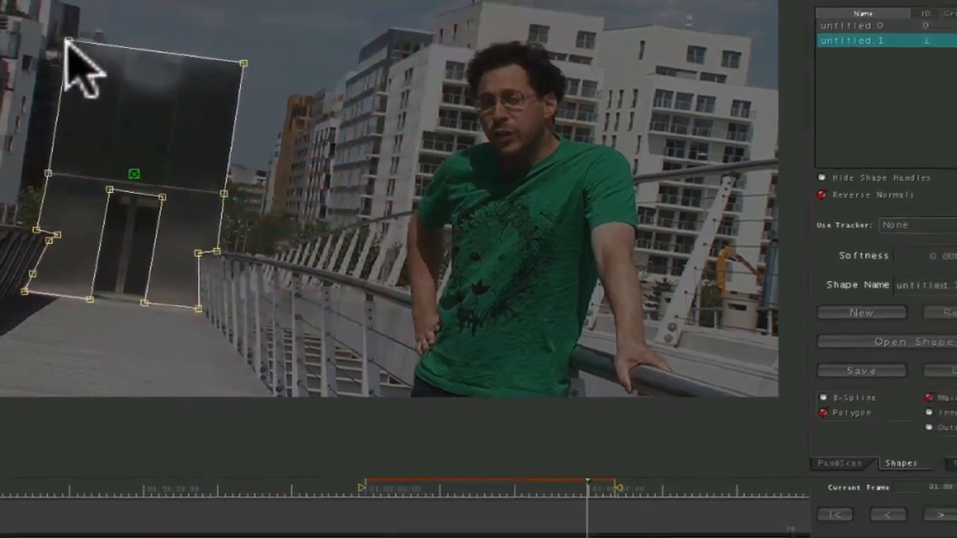
pyautogui.click(79, 41)
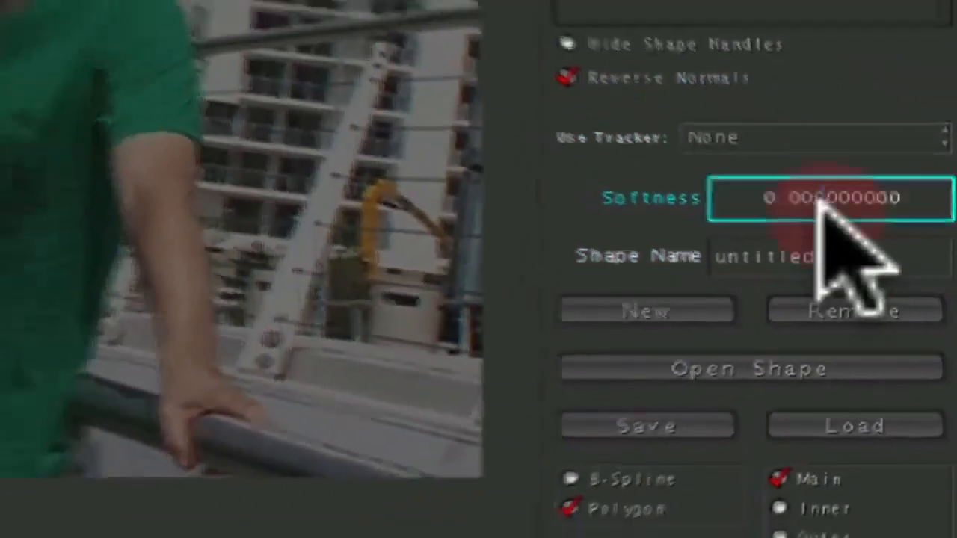
# Set the building shape's softness to about 0.042 and attach it to secondary 1.
pyautogui.click(885, 243)
pyautogui.scroll(5, 884, 251)
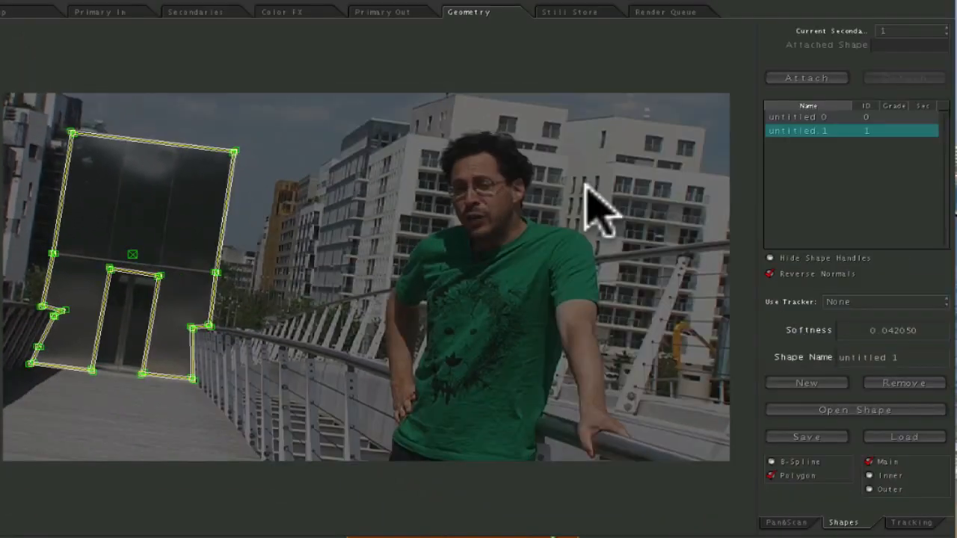
pyautogui.click(807, 78)
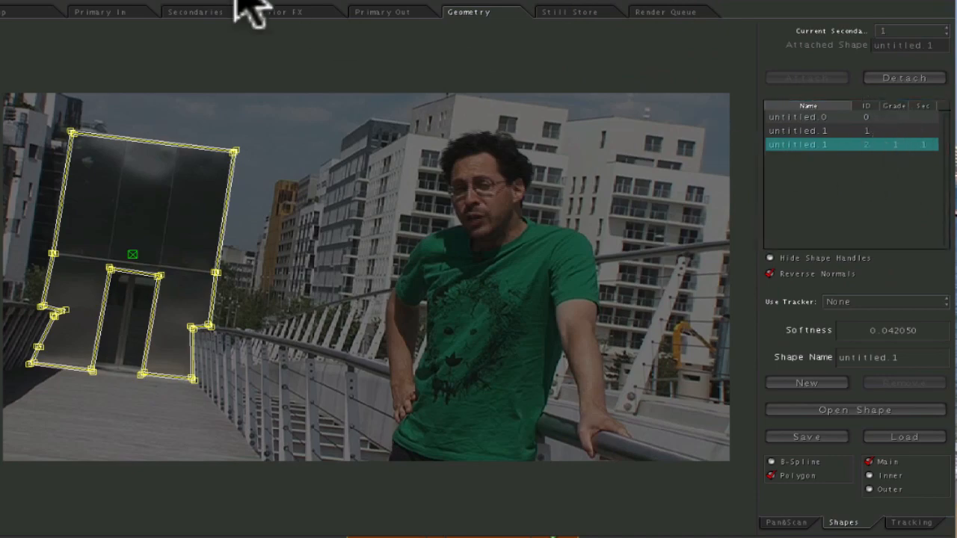
# In the secondary, set Master Gain to 0 outside the building shape and raise the Shadow luminance inside it to about 1.47.
pyautogui.click(191, 11)
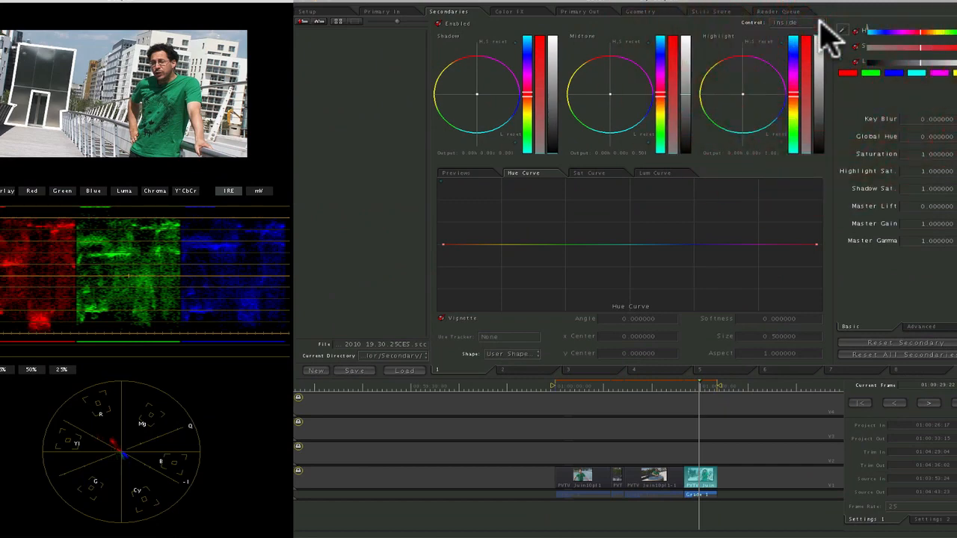
pyautogui.click(819, 22)
pyautogui.click(815, 34)
pyautogui.scroll(-3, 925, 223)
pyautogui.moveTo(925, 224); pyautogui.dragTo(898, 224)
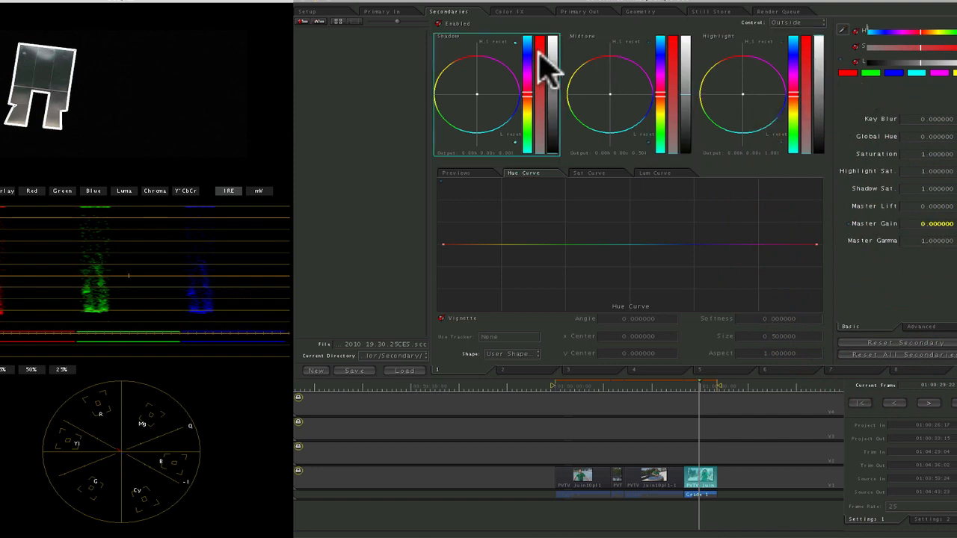
pyautogui.click(830, 34)
pyautogui.click(823, 47)
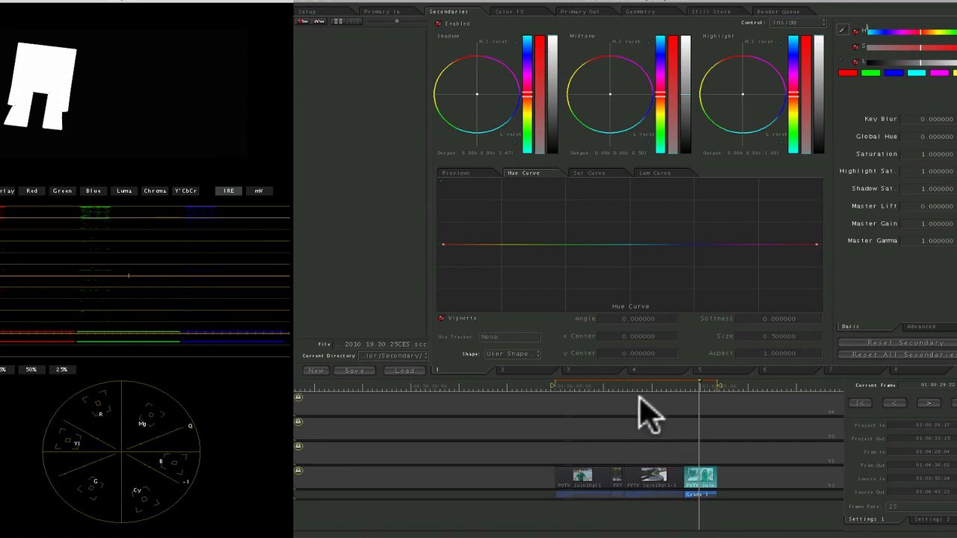
# Move the playhead to the shot with the presenter in front of the river and create a new shape in the Geometry room.
pyautogui.click(581, 415)
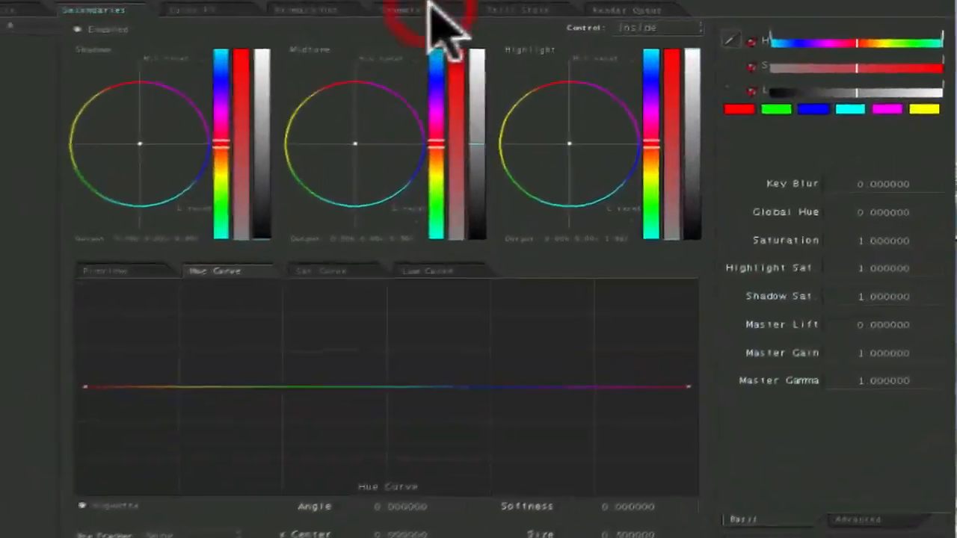
pyautogui.click(643, 11)
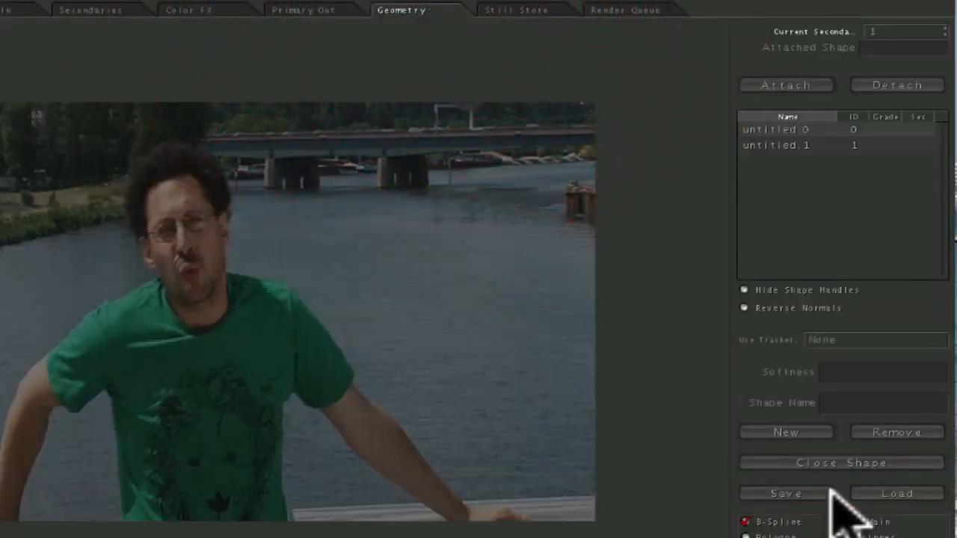
pyautogui.click(785, 432)
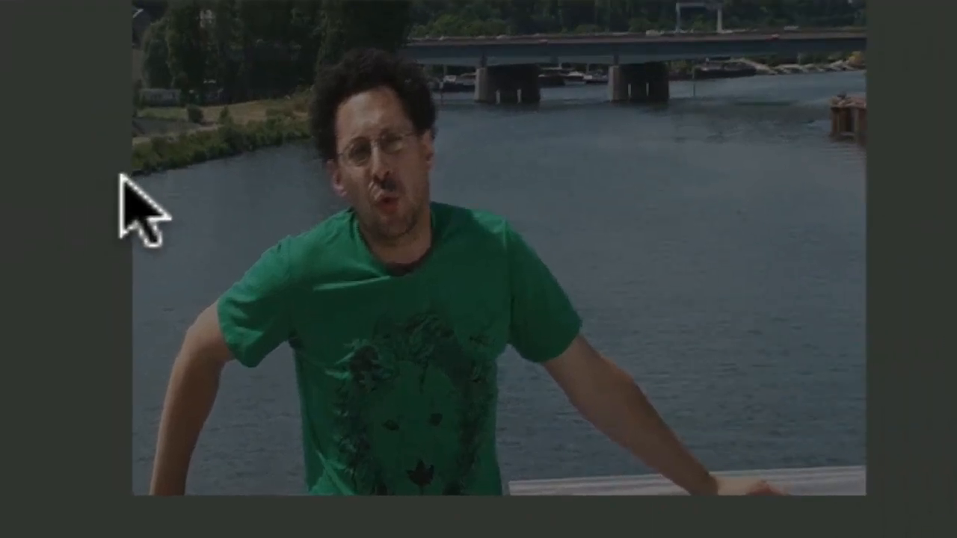
# Start the water outline at the frame's left edge, following the far riverbank and crossing the presenter's head.
pyautogui.click(124, 182)
pyautogui.click(177, 169)
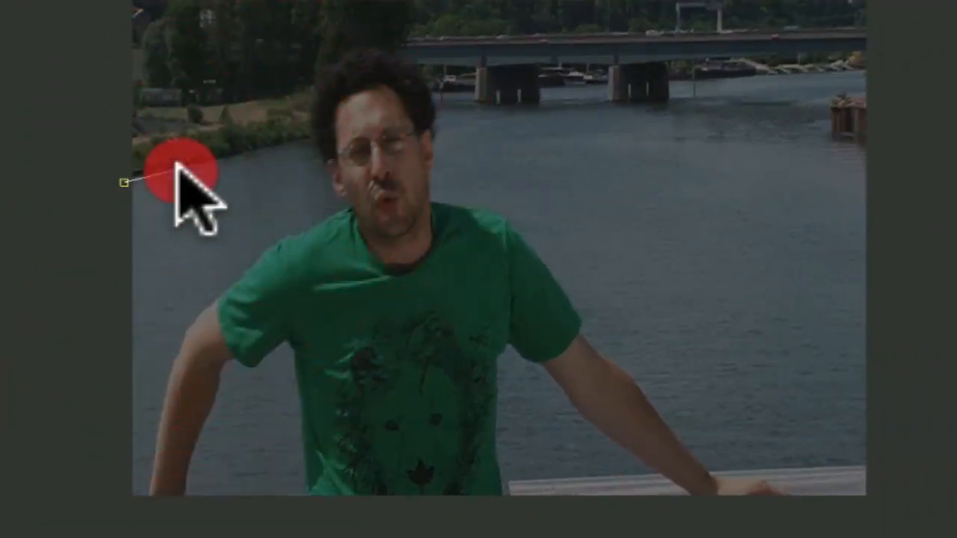
pyautogui.click(227, 158)
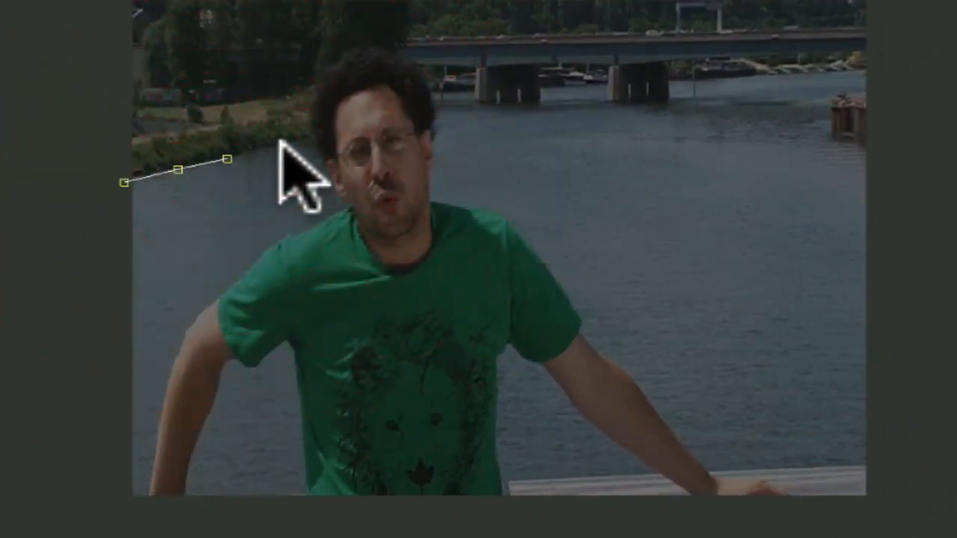
pyautogui.click(281, 147)
pyautogui.click(325, 139)
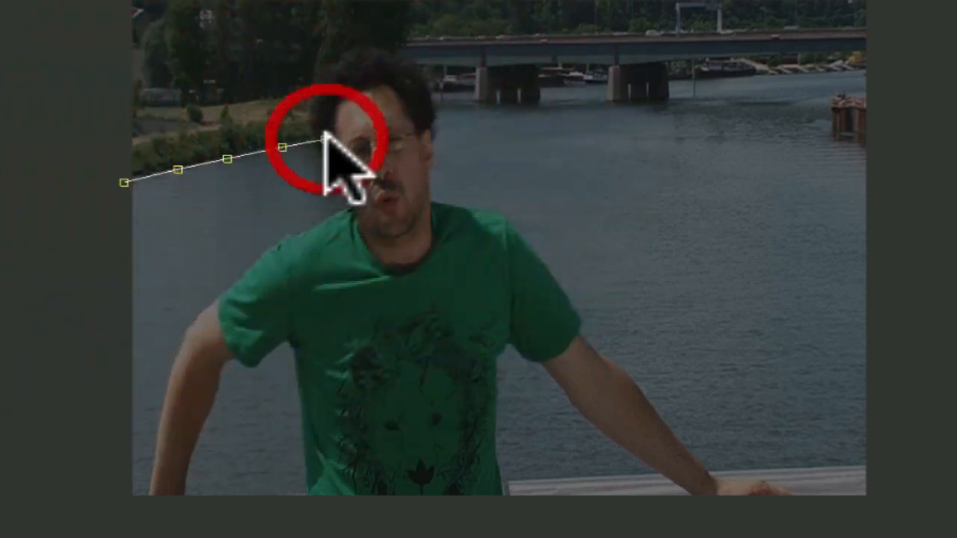
pyautogui.click(402, 97)
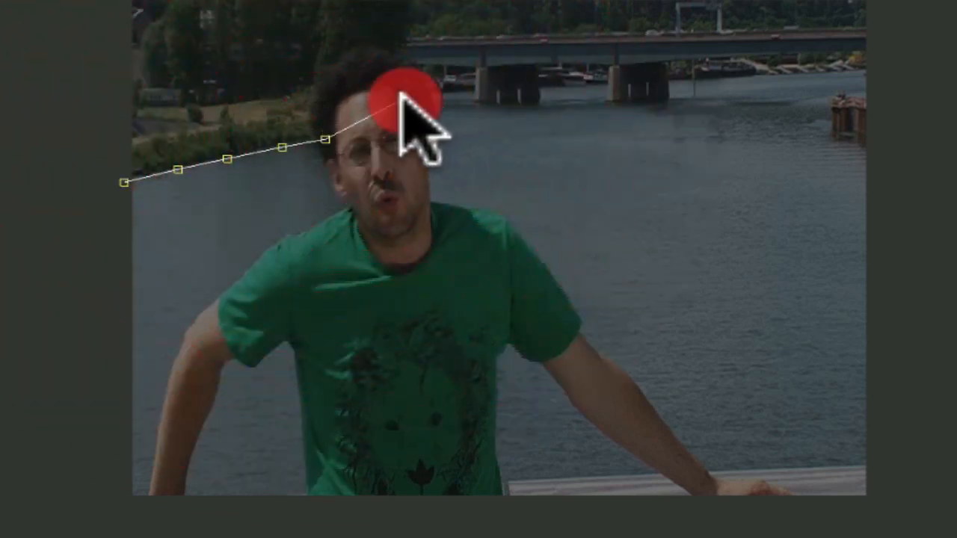
pyautogui.click(424, 92)
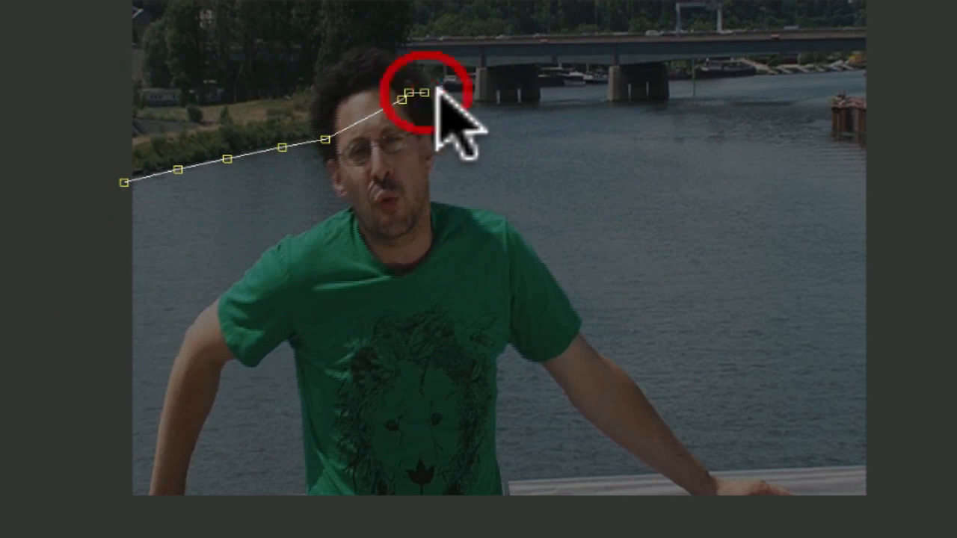
# Continue the water outline along the waterline beneath the bridge, stepping around the bases of both piers.
pyautogui.click(472, 93)
pyautogui.click(476, 107)
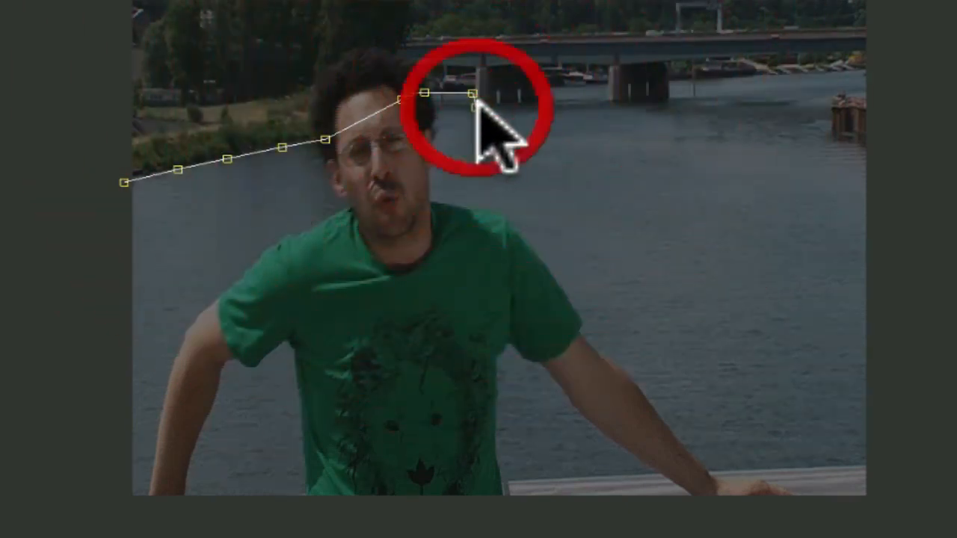
pyautogui.click(537, 107)
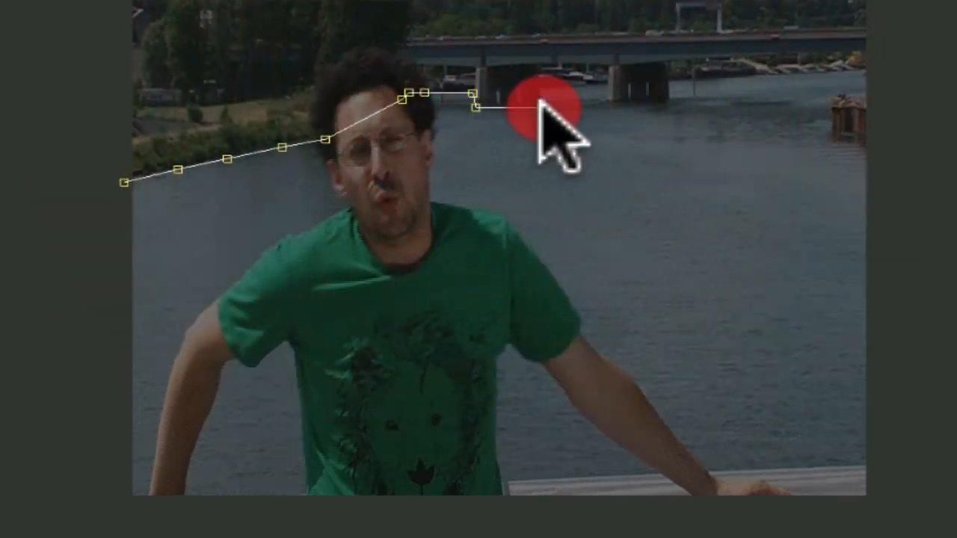
pyautogui.click(541, 87)
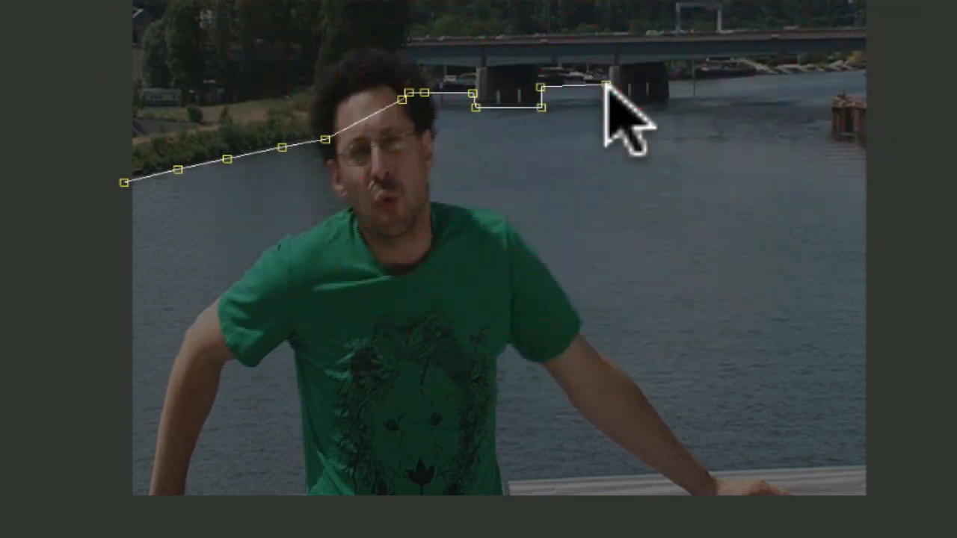
pyautogui.click(605, 86)
pyautogui.click(670, 103)
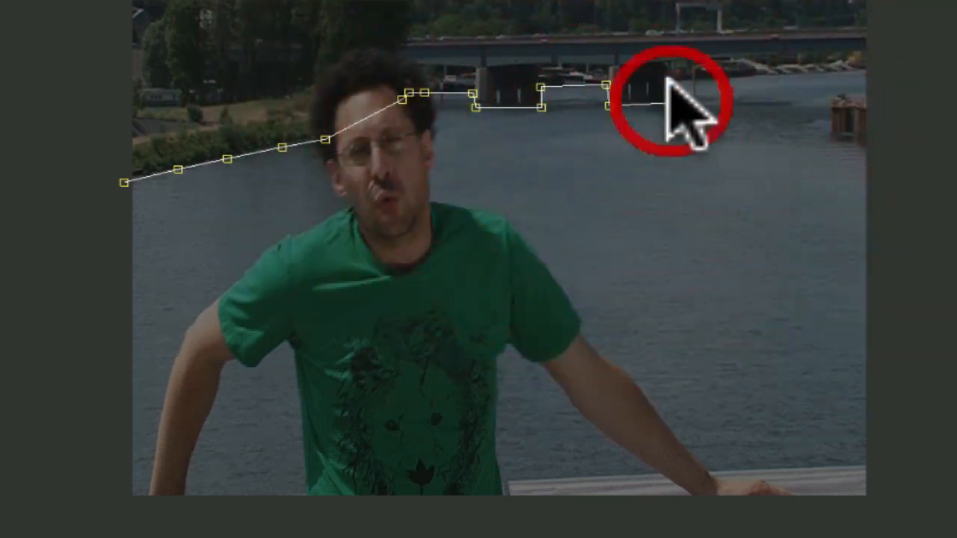
pyautogui.click(669, 85)
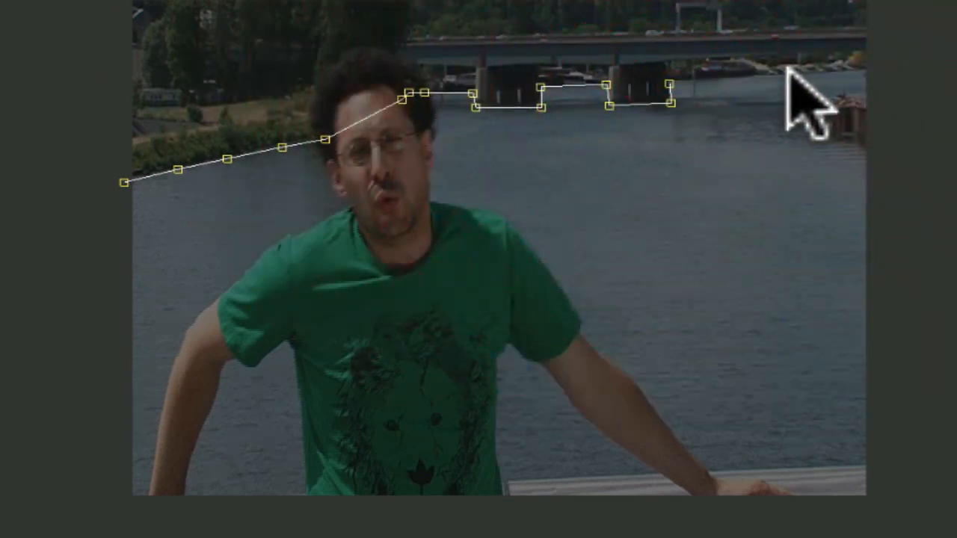
# Extend the water outline along the far shore to the frame's right edge and around the brown structure in the water.
pyautogui.click(788, 73)
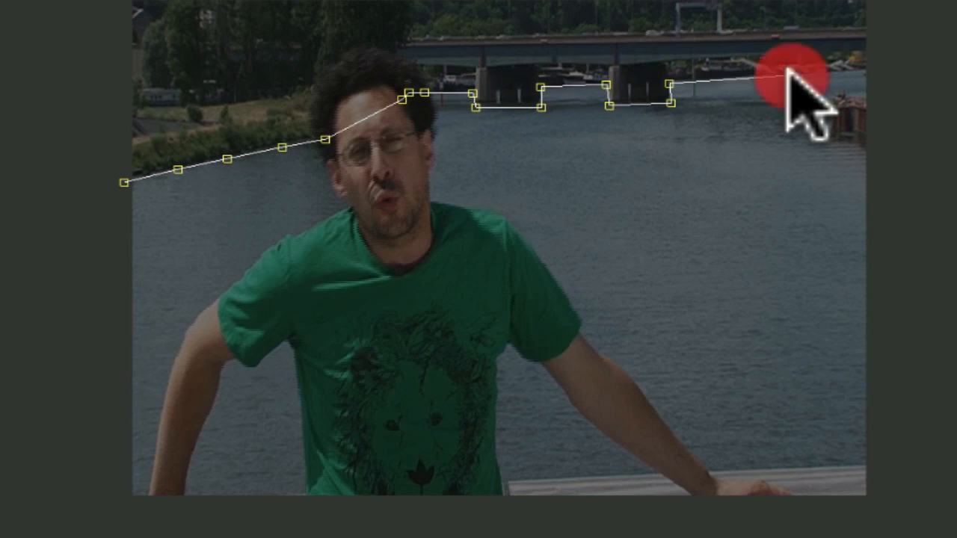
pyautogui.click(867, 68)
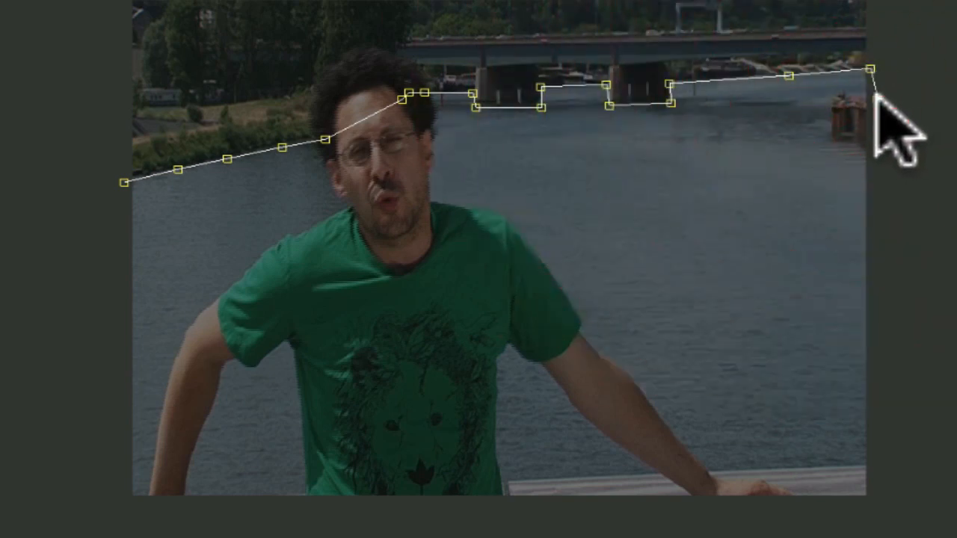
pyautogui.click(877, 100)
pyautogui.click(840, 94)
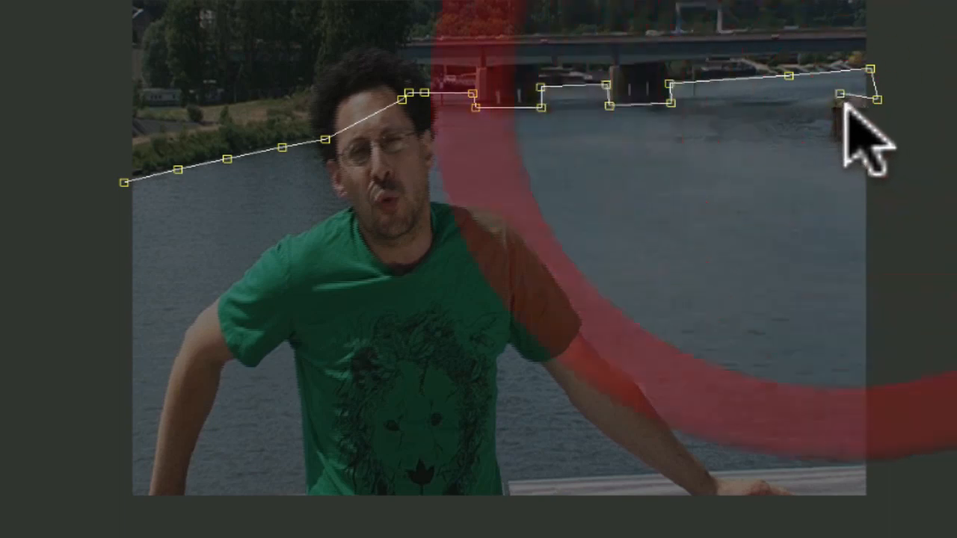
pyautogui.click(833, 108)
pyautogui.click(831, 141)
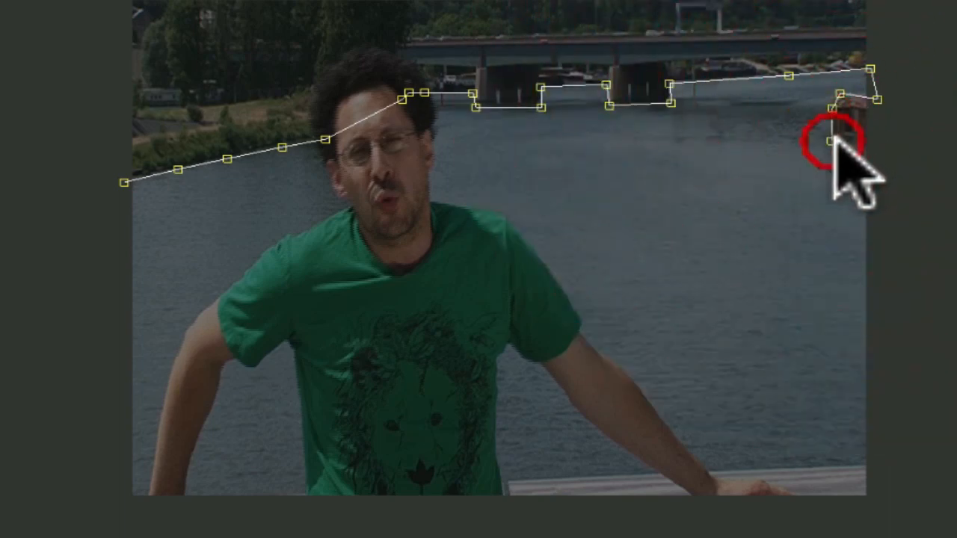
pyautogui.click(871, 156)
# Carry the water outline past the frame's lower-right corner, along the pale ledge and beyond the lower-left corner, and close it as a polygon.
pyautogui.click(921, 477)
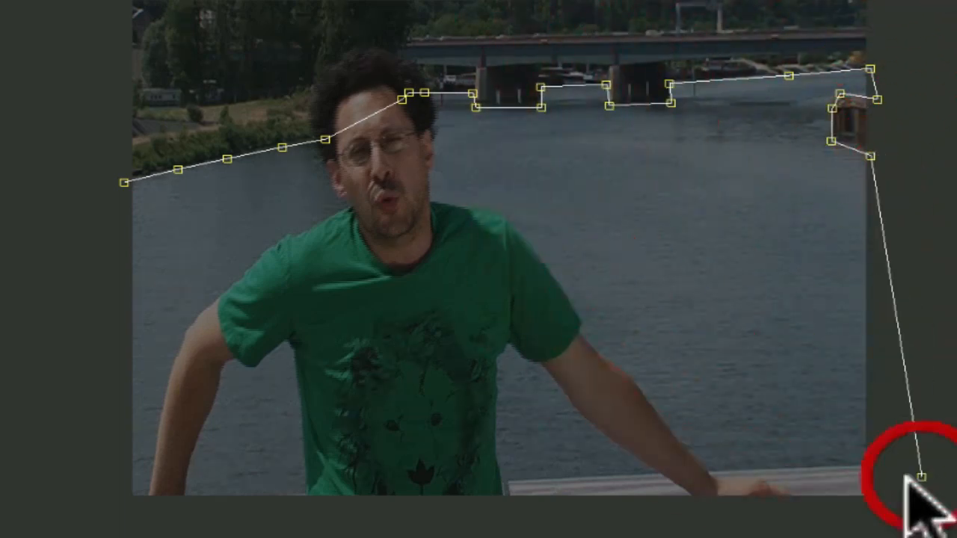
pyautogui.click(866, 469)
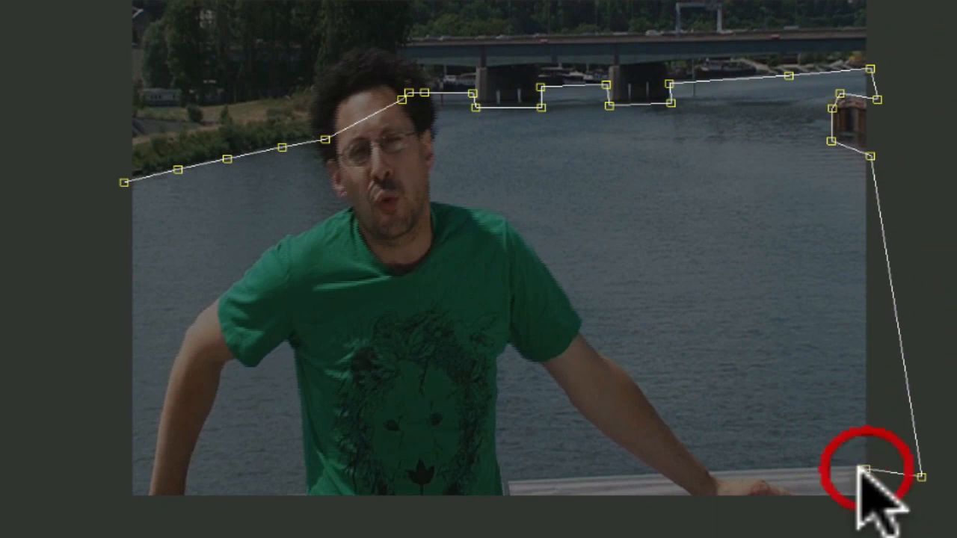
pyautogui.click(644, 473)
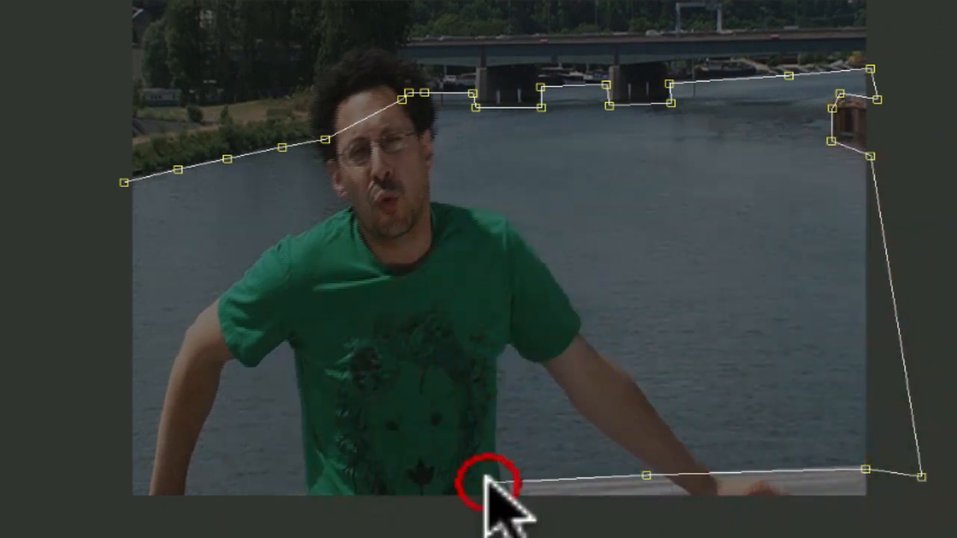
pyautogui.click(487, 483)
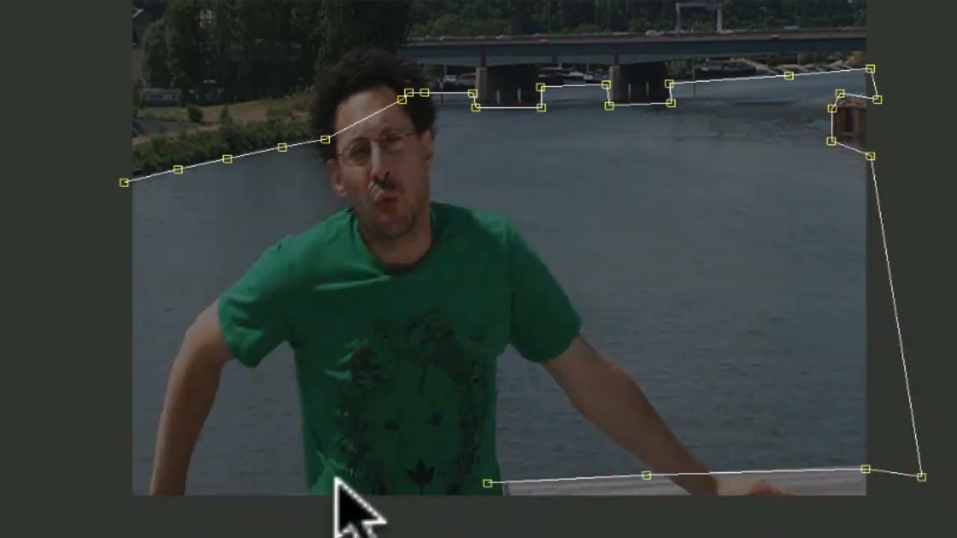
pyautogui.click(73, 527)
pyautogui.click(122, 182)
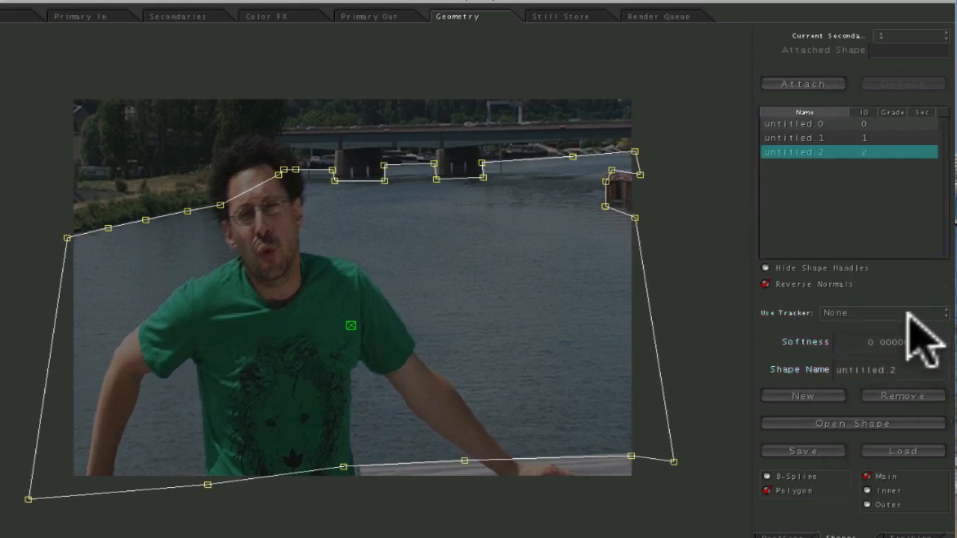
# Set the water shape's softness to about 0.051 and attach it to secondary 1.
pyautogui.moveTo(905, 333); pyautogui.dragTo(903, 332)
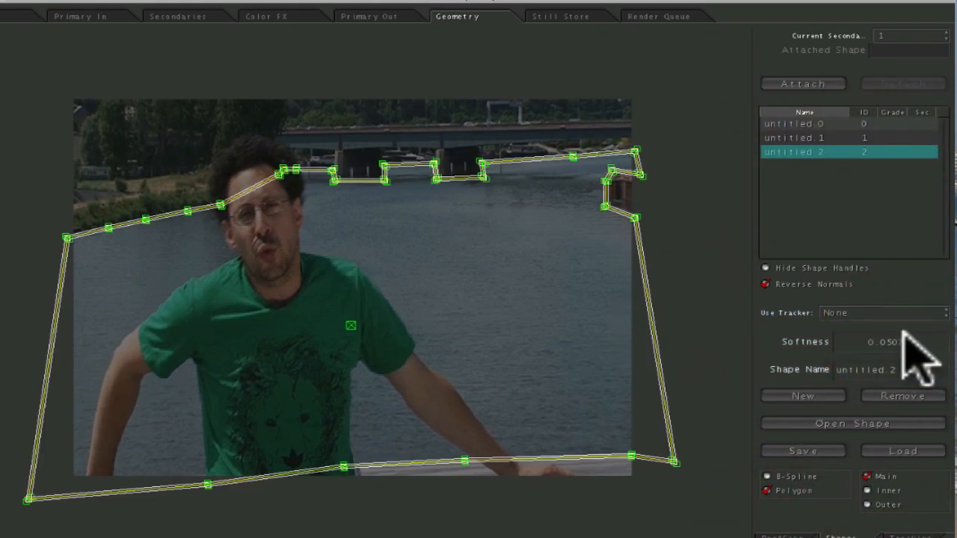
pyautogui.click(823, 84)
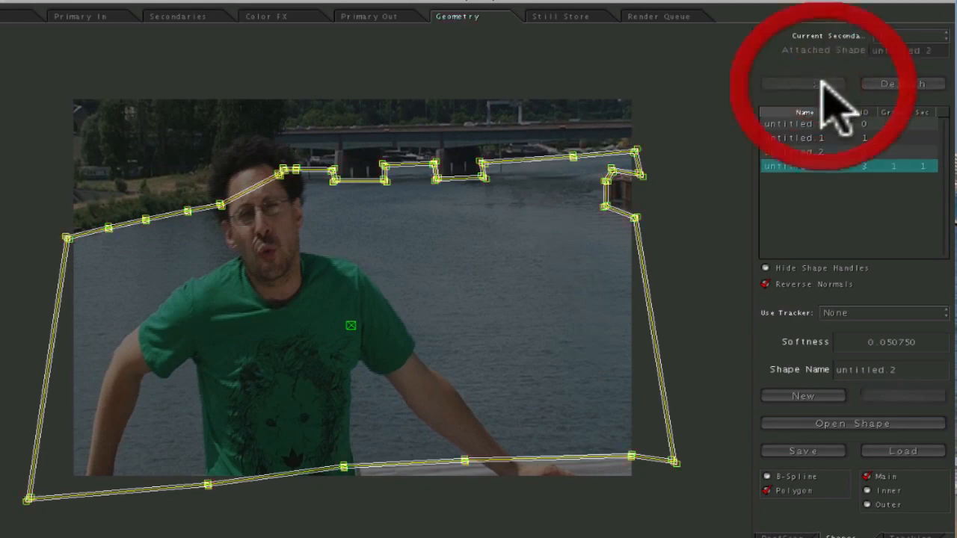
# Set secondary 1's control to Outside and lower the Master Gain to 0 to black out everything outside the water shape.
pyautogui.click(177, 16)
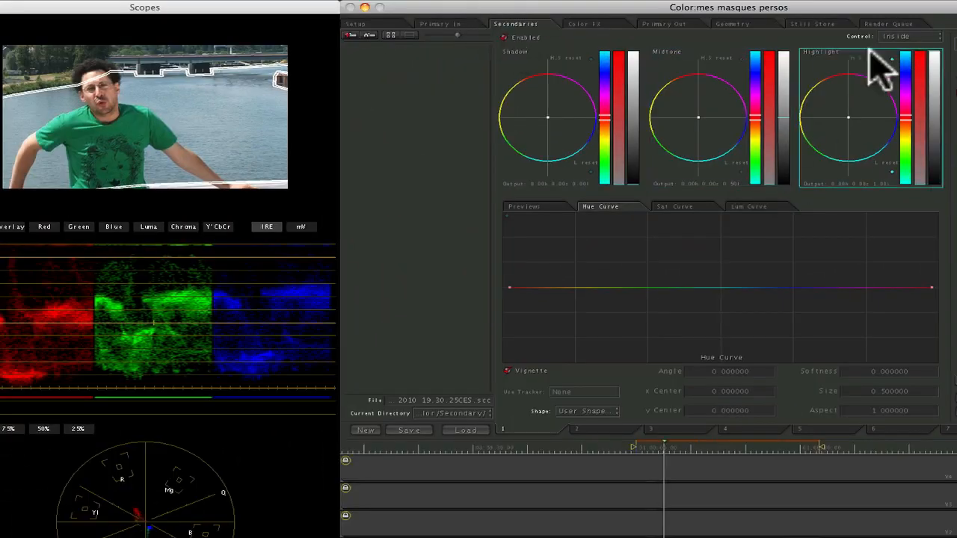
pyautogui.click(944, 47)
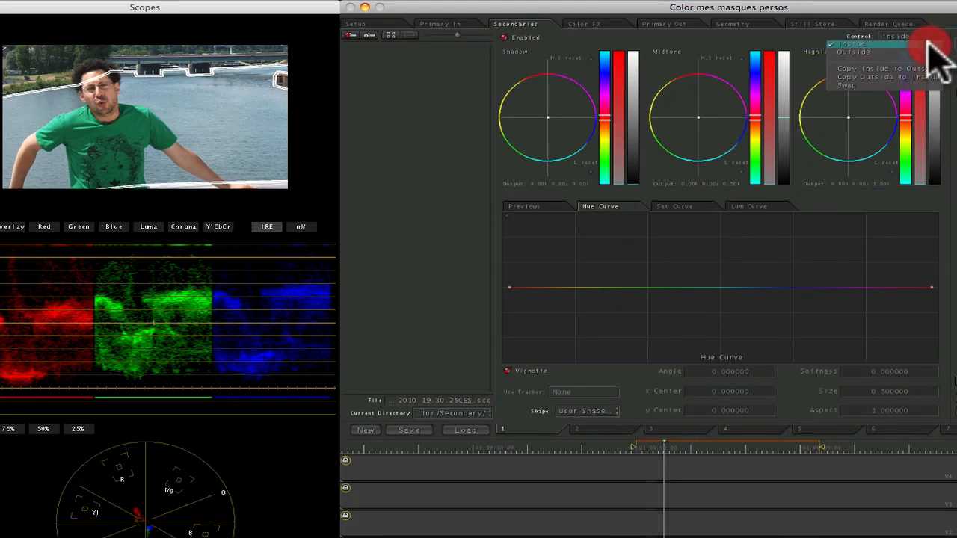
pyautogui.click(928, 51)
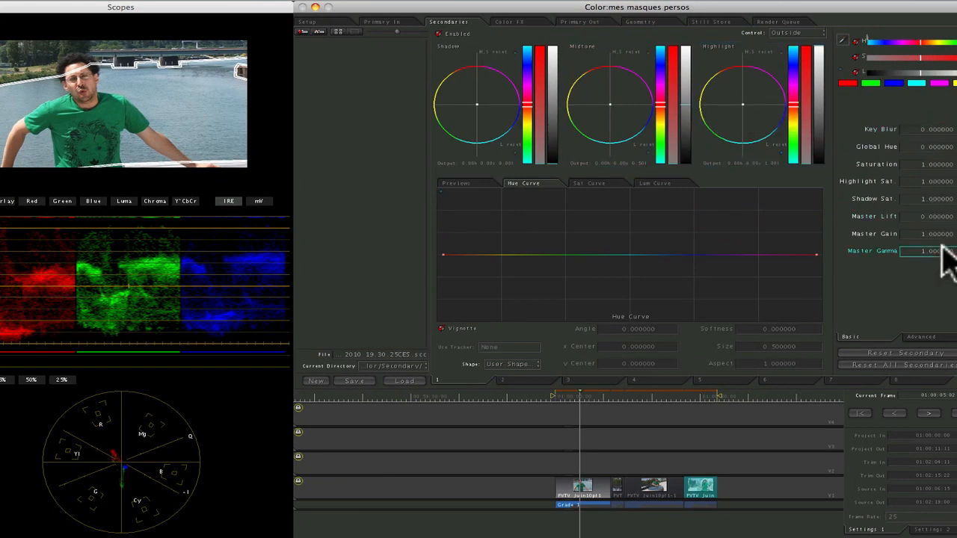
pyautogui.moveTo(942, 233); pyautogui.dragTo(927, 234)
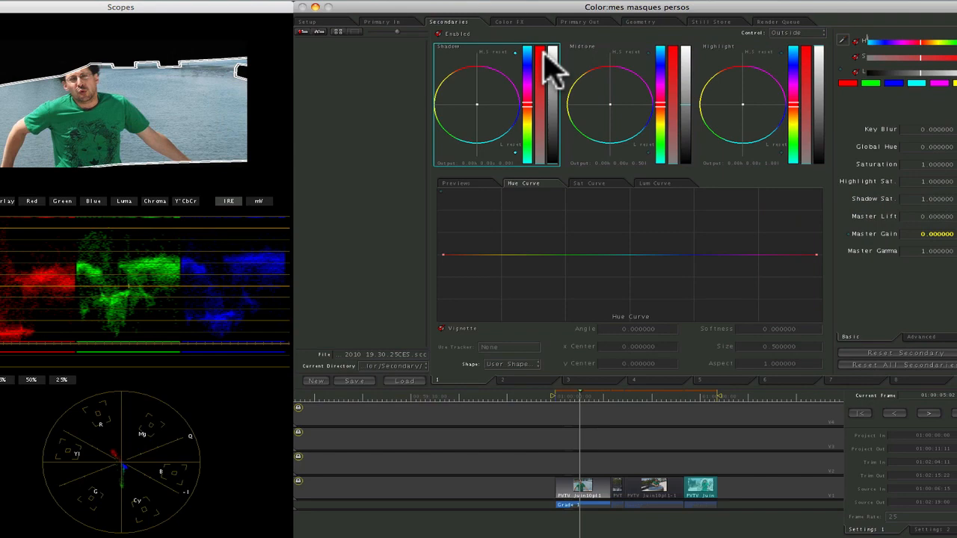
# Switch secondary 1's control back to Inside and scrub through the bridge shot to check the mask.
pyautogui.click(825, 33)
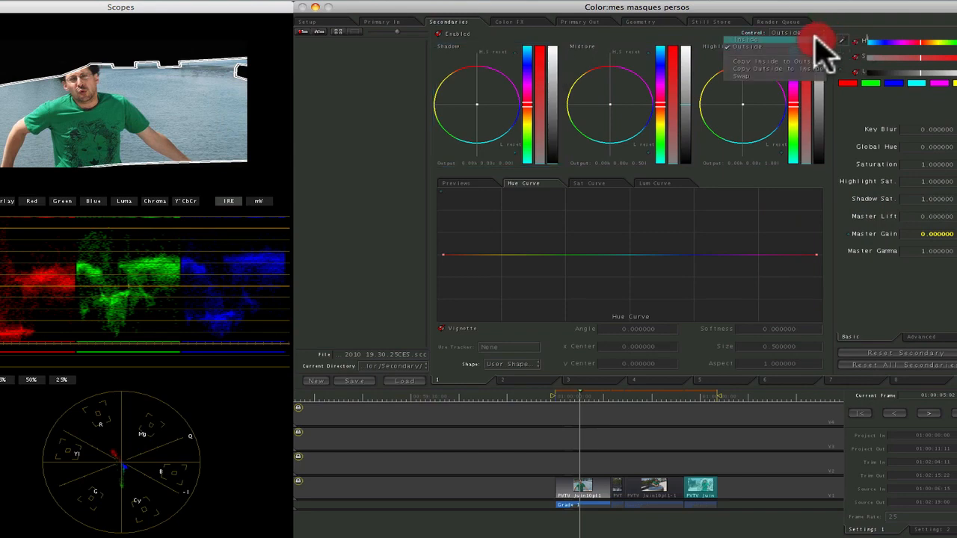
pyautogui.click(818, 45)
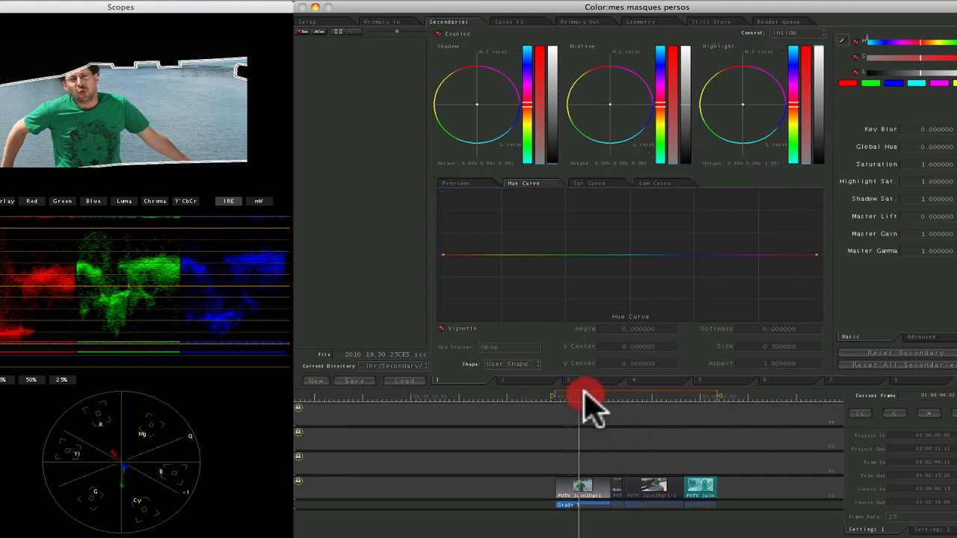
pyautogui.moveTo(584, 397); pyautogui.dragTo(596, 412)
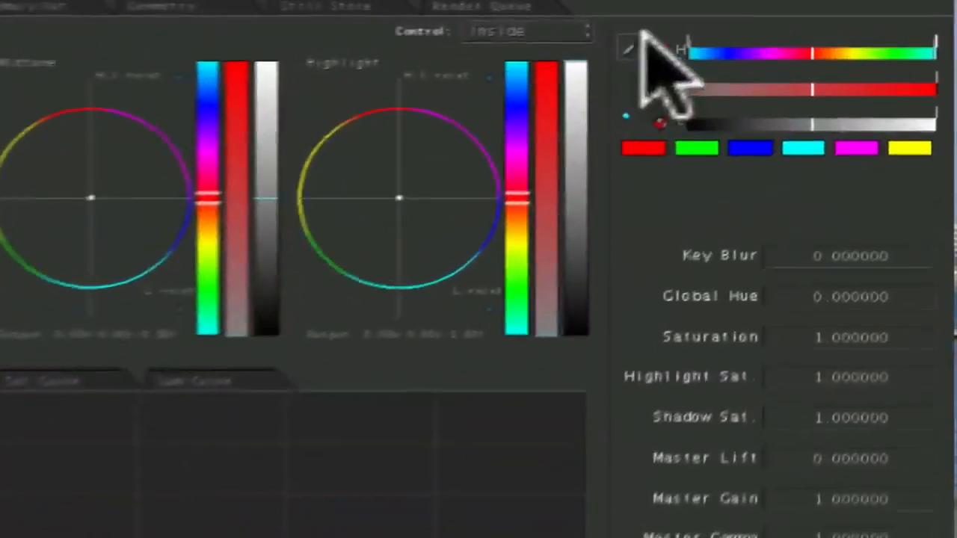
# Sample the river's blue with the HSL key eyedropper and refine the key's hue range around the presenter.
pyautogui.click(844, 38)
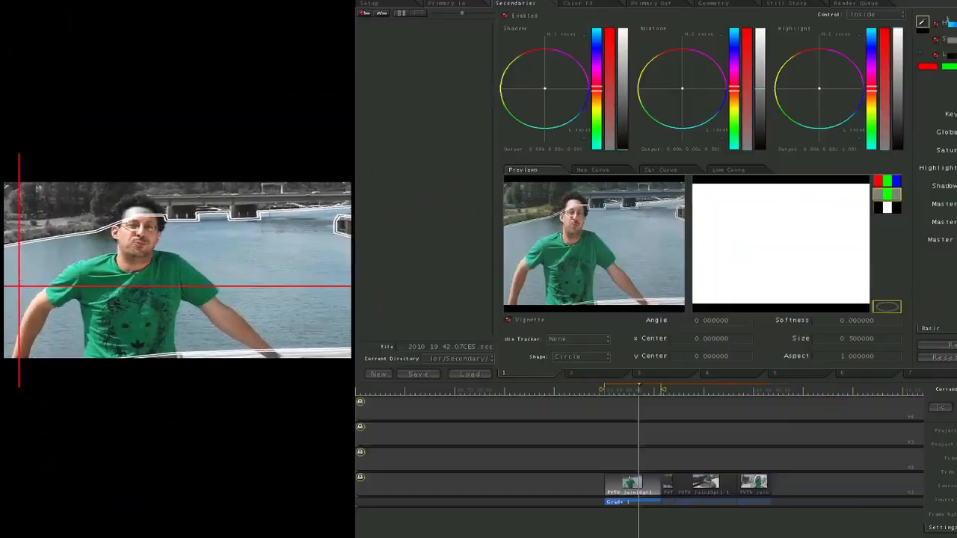
pyautogui.click(19, 286)
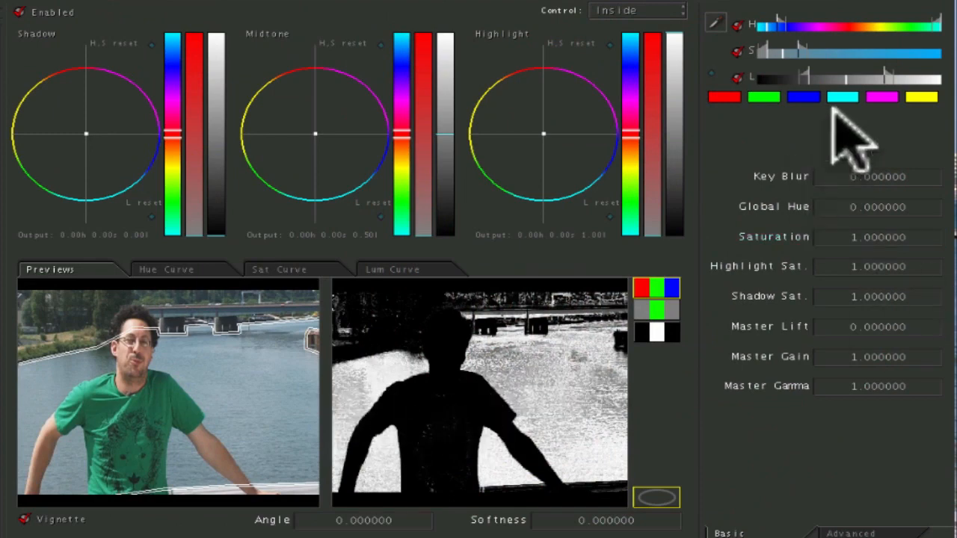
pyautogui.click(789, 27)
pyautogui.moveTo(789, 27)
pyautogui.mouseDown()
pyautogui.moveTo(838, 31)
pyautogui.moveTo(754, 31)
pyautogui.moveTo(773, 30)
pyautogui.moveTo(758, 27)
pyautogui.moveTo(795, 55)
pyautogui.moveTo(784, 53)
pyautogui.moveTo(775, 47)
pyautogui.moveTo(803, 46)
pyautogui.mouseUp()
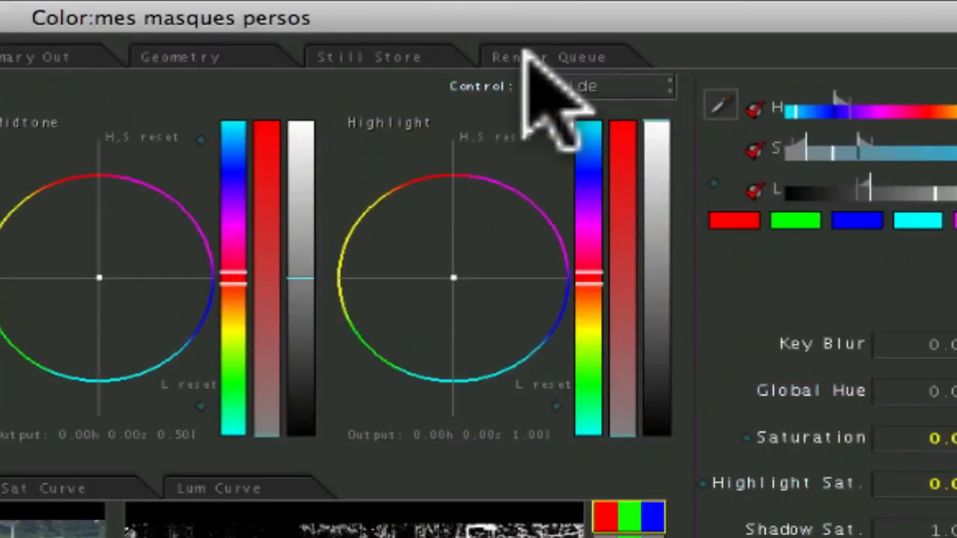
# Add all unrendered shots to the render queue and start the render.
pyautogui.click(548, 57)
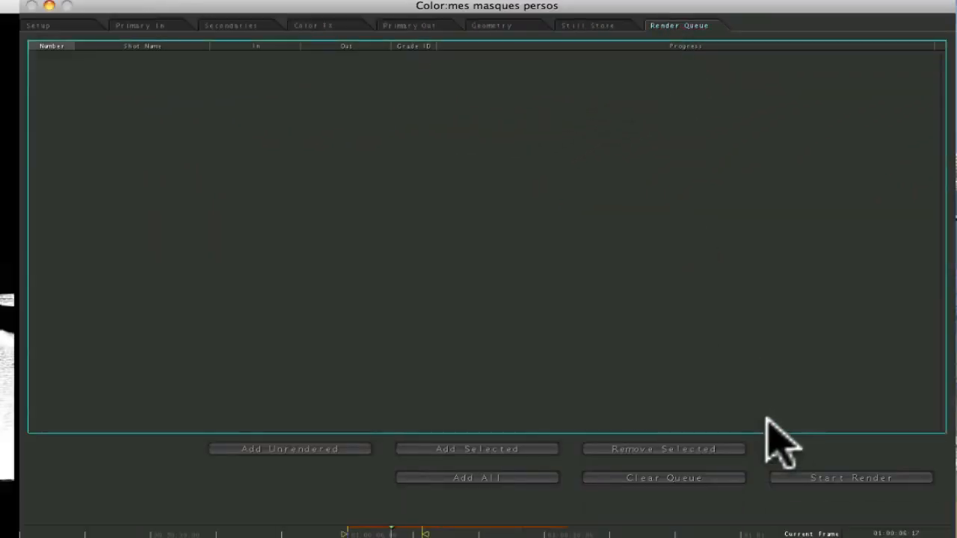
pyautogui.click(289, 447)
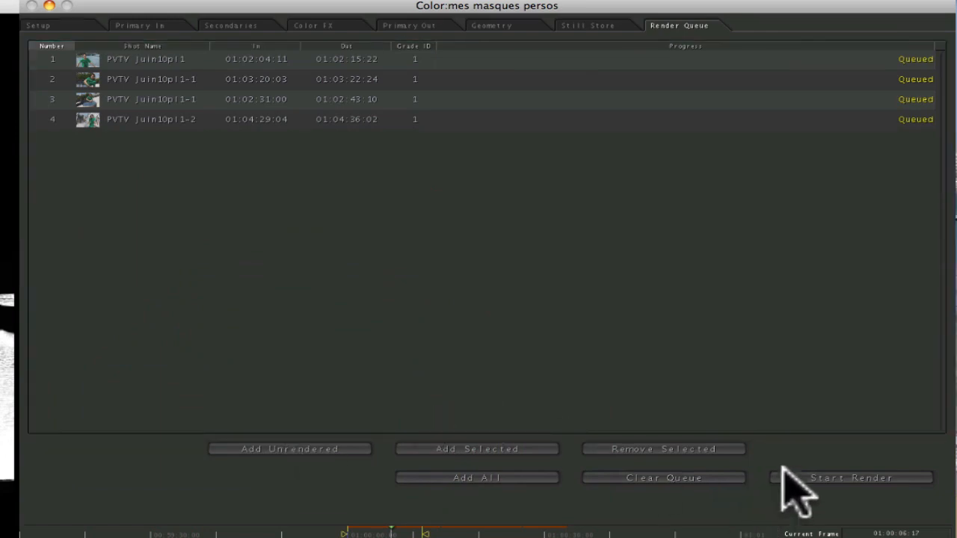
pyautogui.click(804, 476)
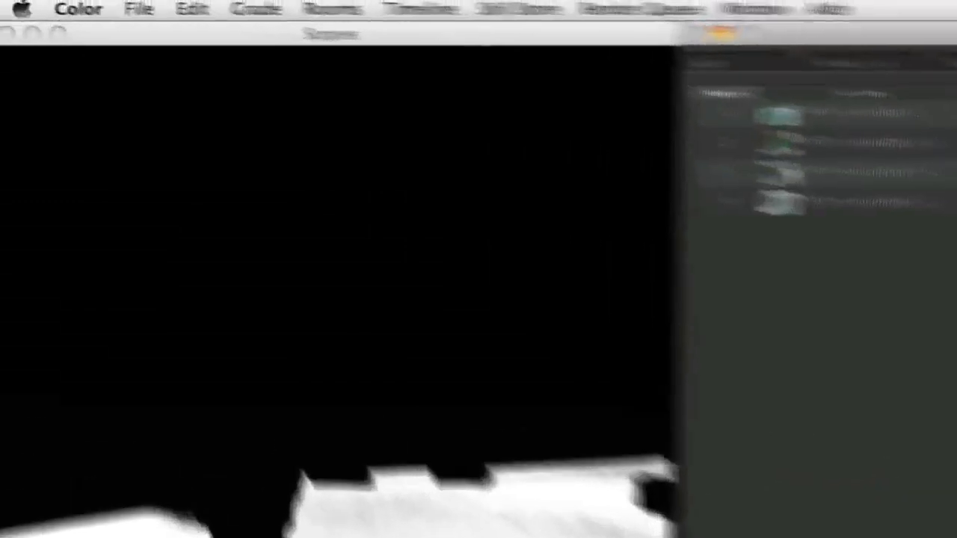
# Send the rendered project to Final Cut Pro.
pyautogui.click(181, 14)
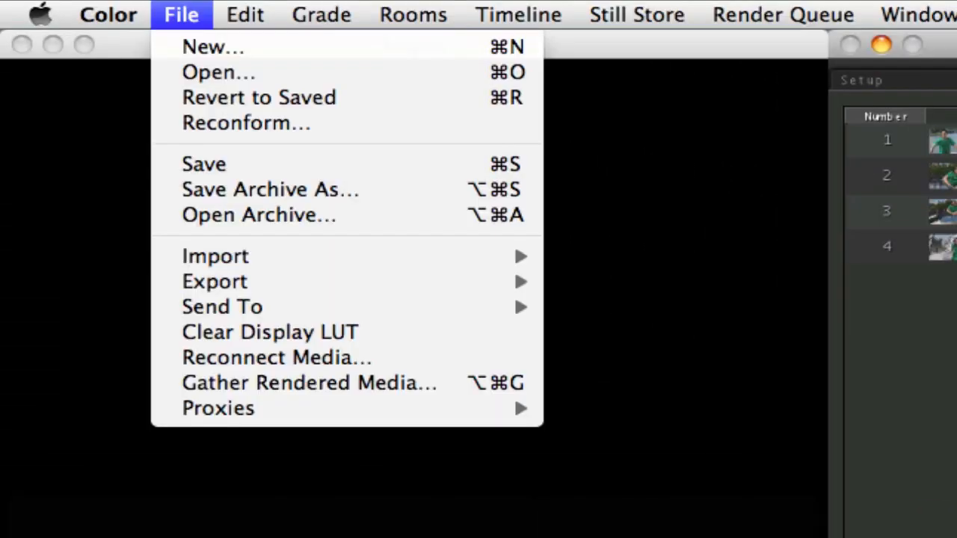
pyautogui.moveTo(193, 307)
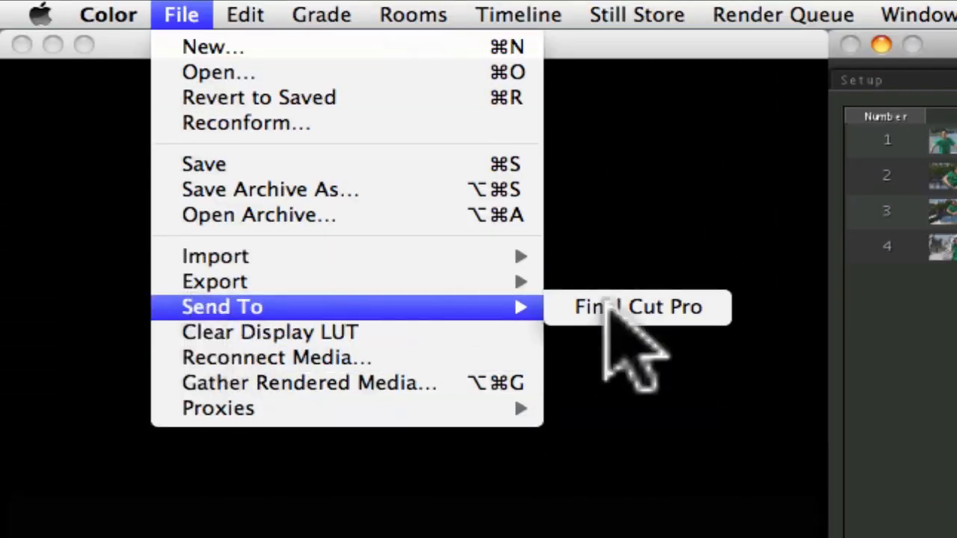
pyautogui.click(641, 320)
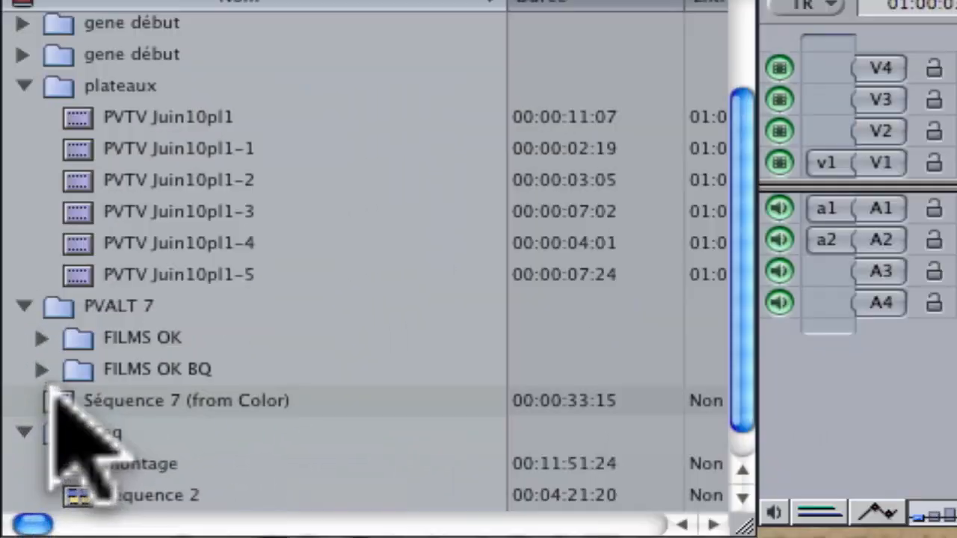
# Move Séquence 7 (from Color) into the _Seq bin, open it and scrub through the rendered water mask.
pyautogui.moveTo(18, 500); pyautogui.dragTo(18, 505)
pyautogui.moveTo(57, 422); pyautogui.dragTo(58, 428)
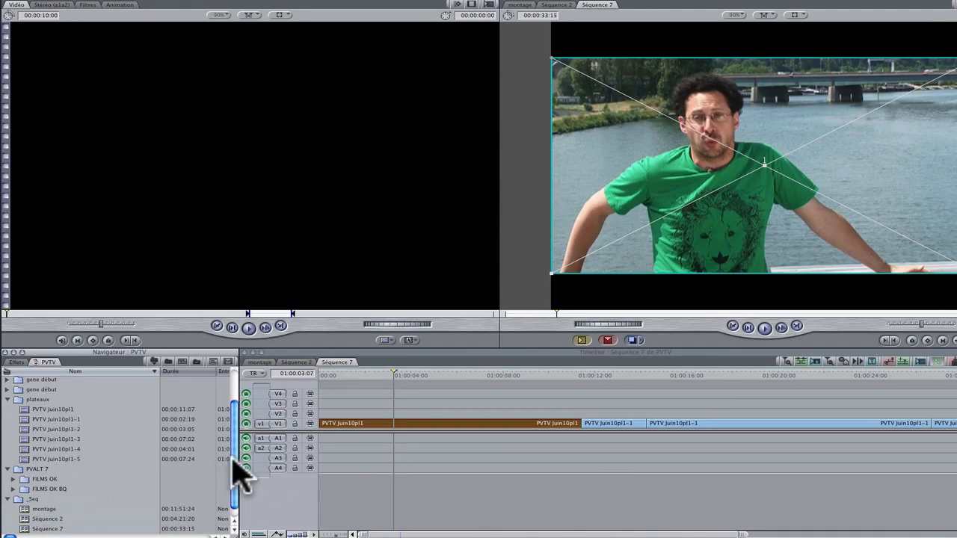
pyautogui.click(234, 530)
pyautogui.doubleClick(29, 529)
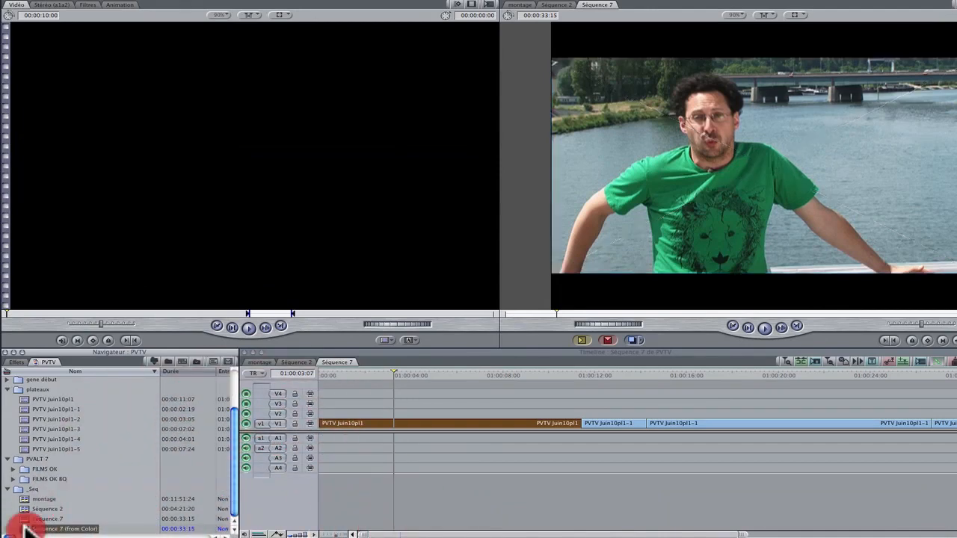
pyautogui.moveTo(453, 375); pyautogui.dragTo(439, 376)
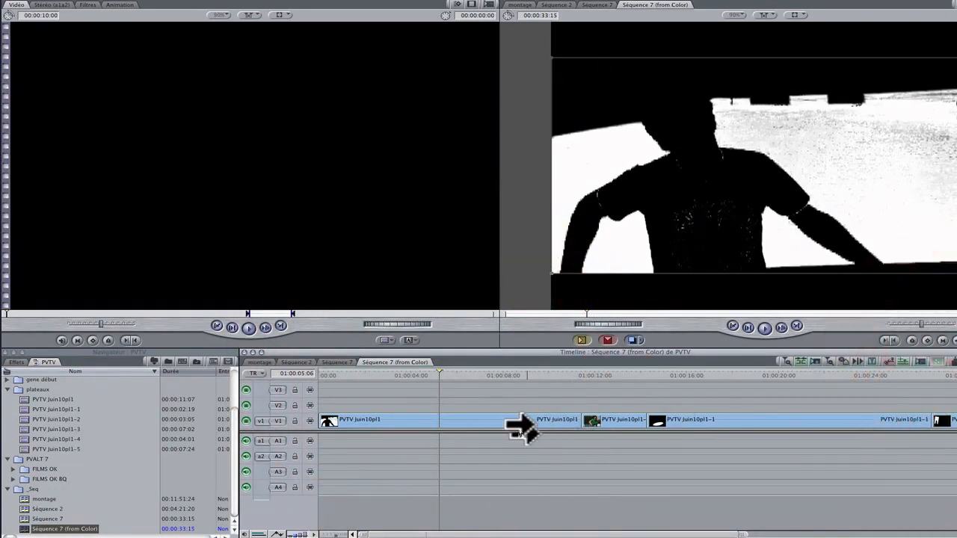
# Move all the rendered clips up to track V2 and copy the clip with the white ellipse mask.
pyautogui.moveTo(524, 427); pyautogui.dragTo(528, 404)
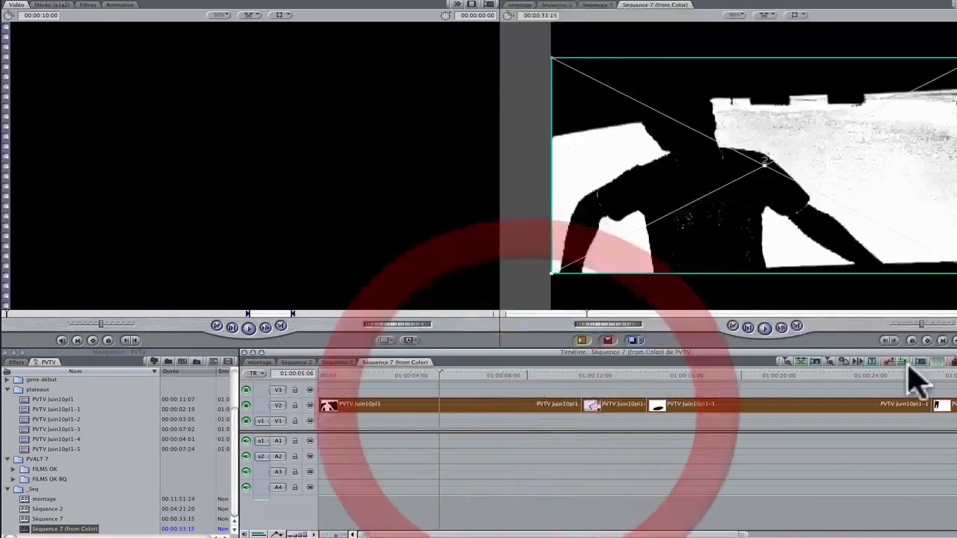
pyautogui.moveTo(453, 374); pyautogui.dragTo(729, 385)
pyautogui.click(736, 390)
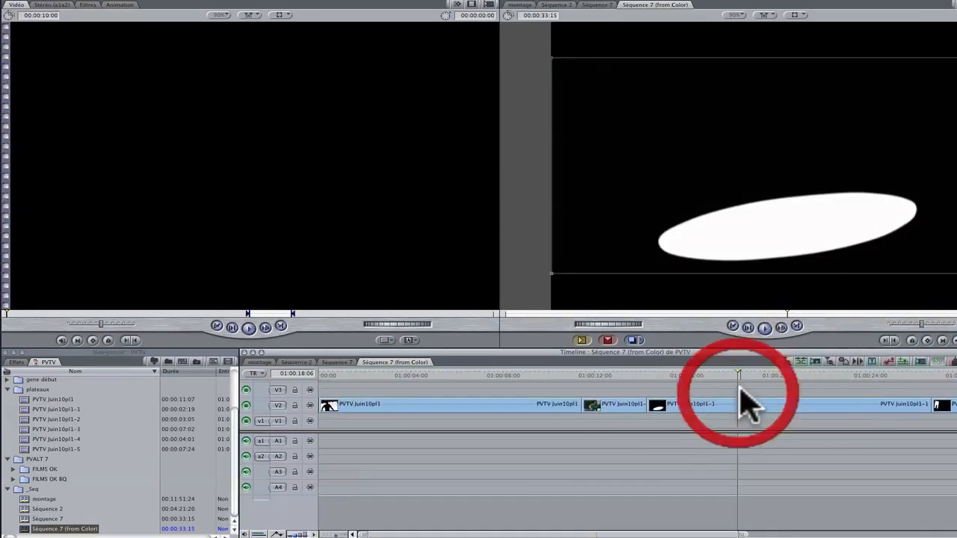
pyautogui.click(731, 399)
pyautogui.press('super+c')
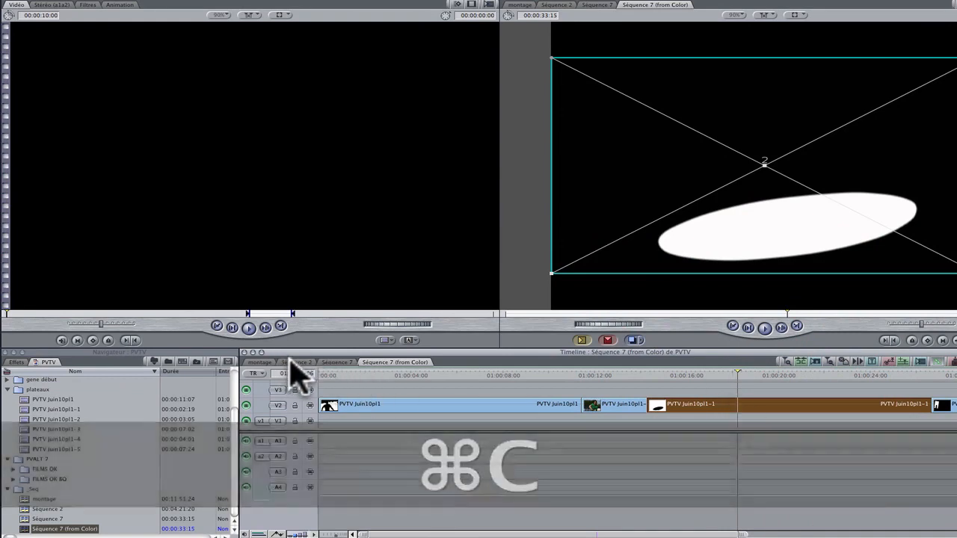
# Paste the ellipse mask clip into Séquence 7 on track V2, directly above the round table shot.
pyautogui.click(338, 362)
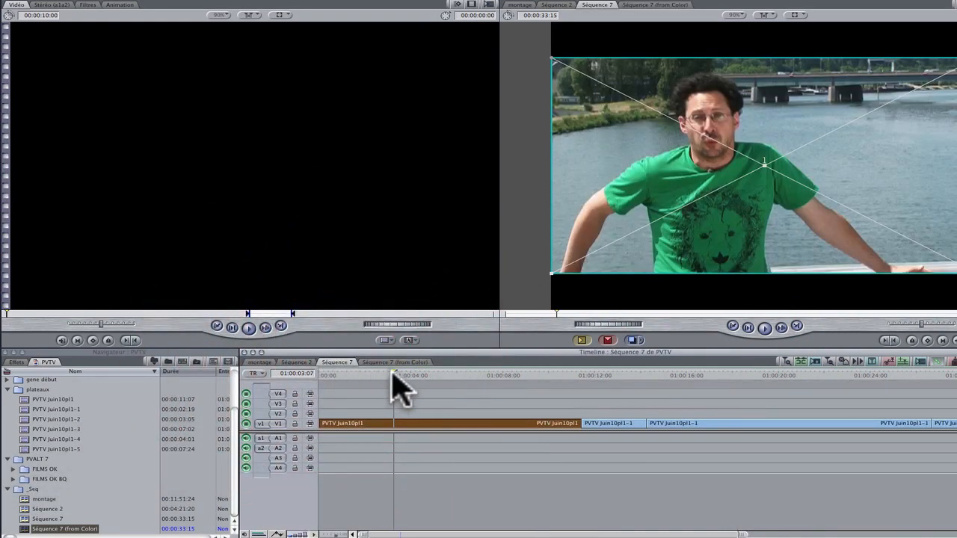
pyautogui.moveTo(336, 378); pyautogui.dragTo(708, 428)
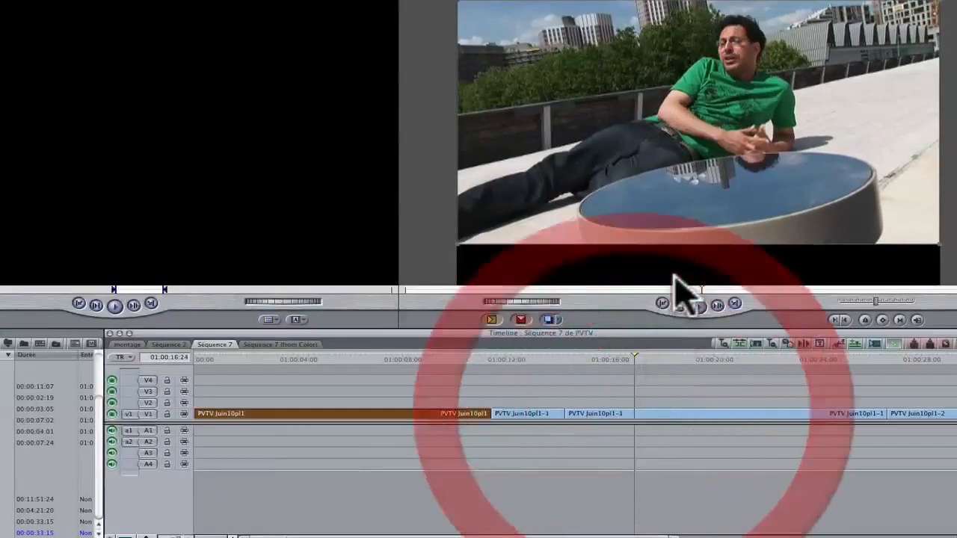
pyautogui.click(663, 304)
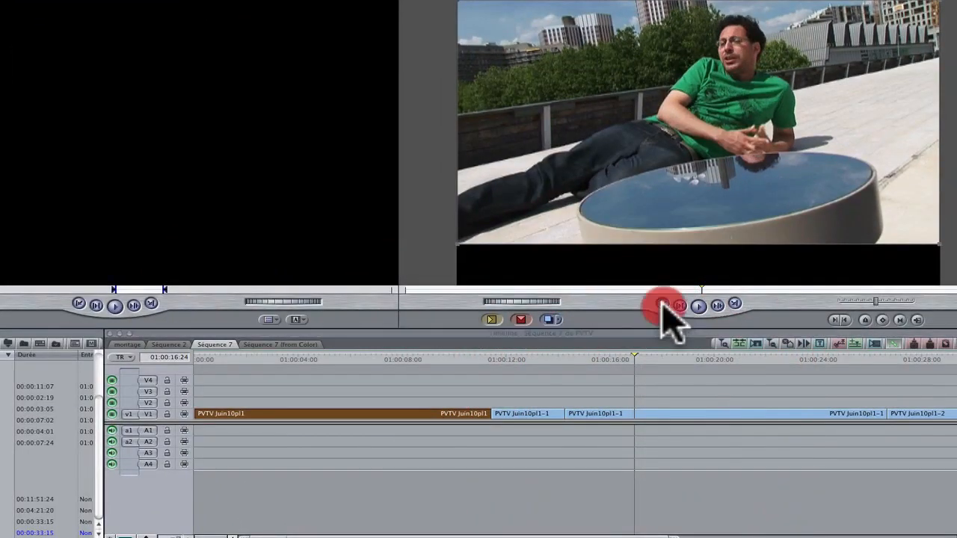
pyautogui.press('super+v')
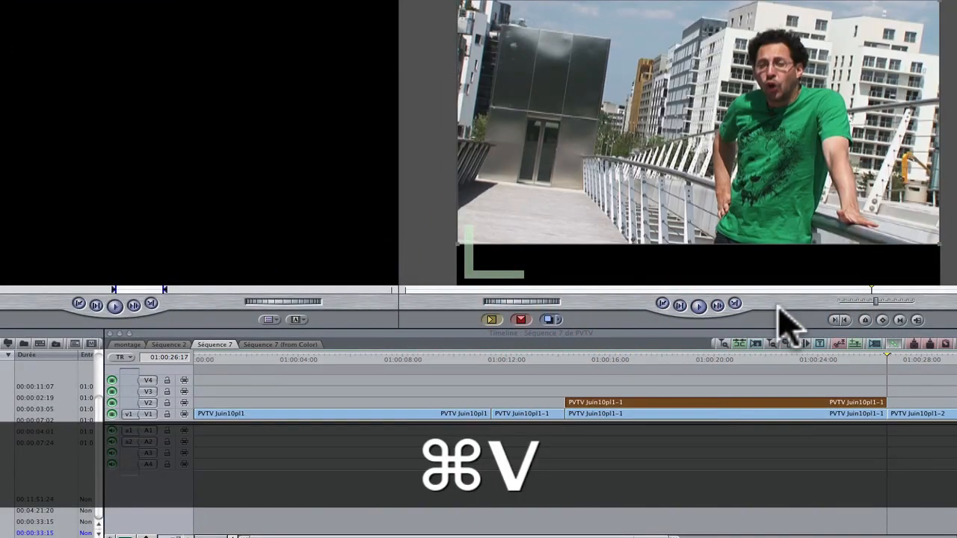
# Place the Bière clip on track V3 at the ellipse mask's start and trim its end to match the mask clip.
pyautogui.moveTo(599, 366); pyautogui.dragTo(656, 374)
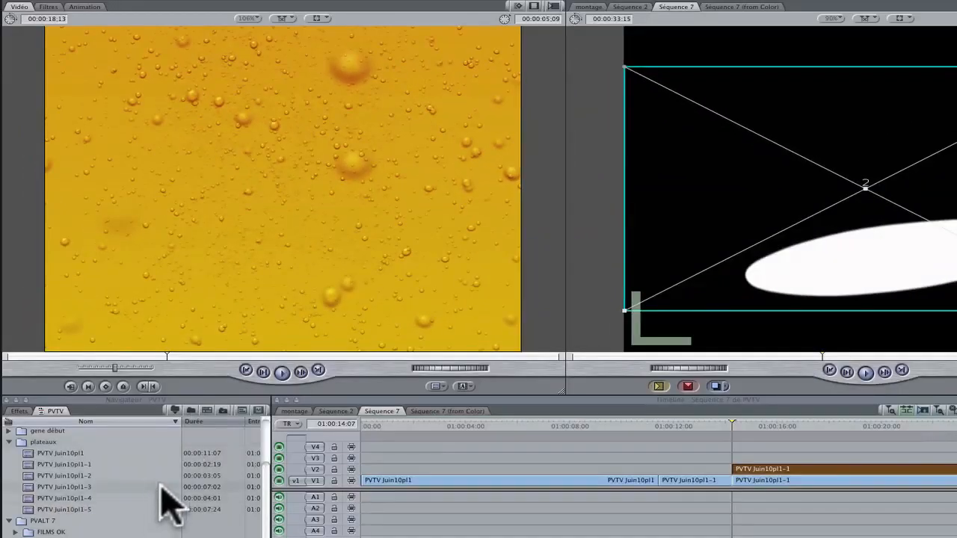
pyautogui.click(166, 509)
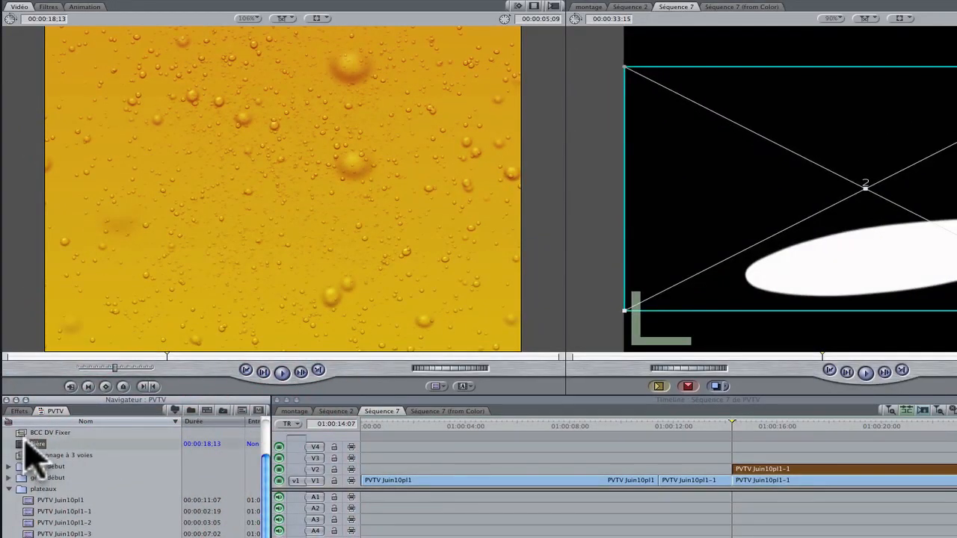
pyautogui.moveTo(25, 444); pyautogui.dragTo(748, 456)
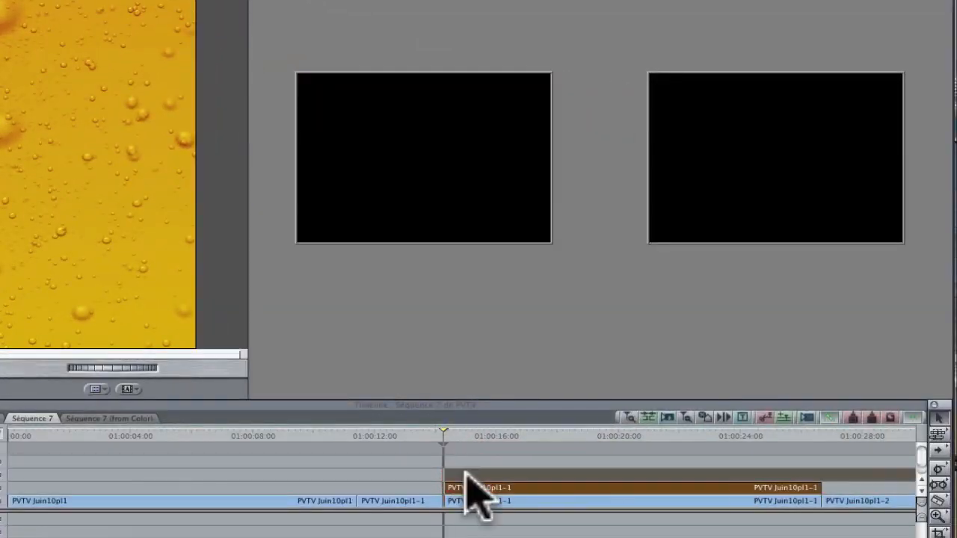
pyautogui.moveTo(467, 494); pyautogui.dragTo(471, 493)
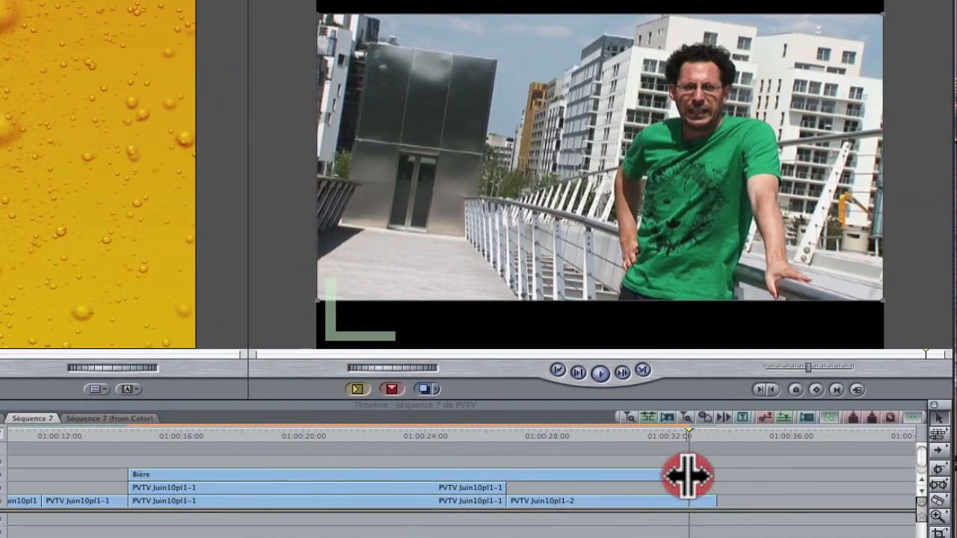
pyautogui.moveTo(688, 475); pyautogui.dragTo(509, 477)
# Set the Bière clip's composite mode to Cache - luma and scrub through the table shot to check the result.
pyautogui.click(362, 436)
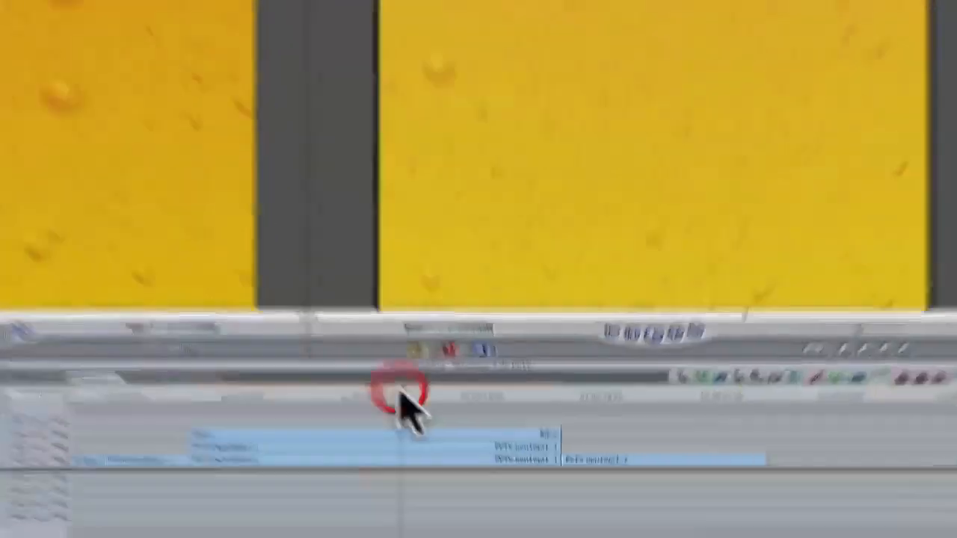
pyautogui.rightClick(411, 432)
pyautogui.moveTo(505, 531)
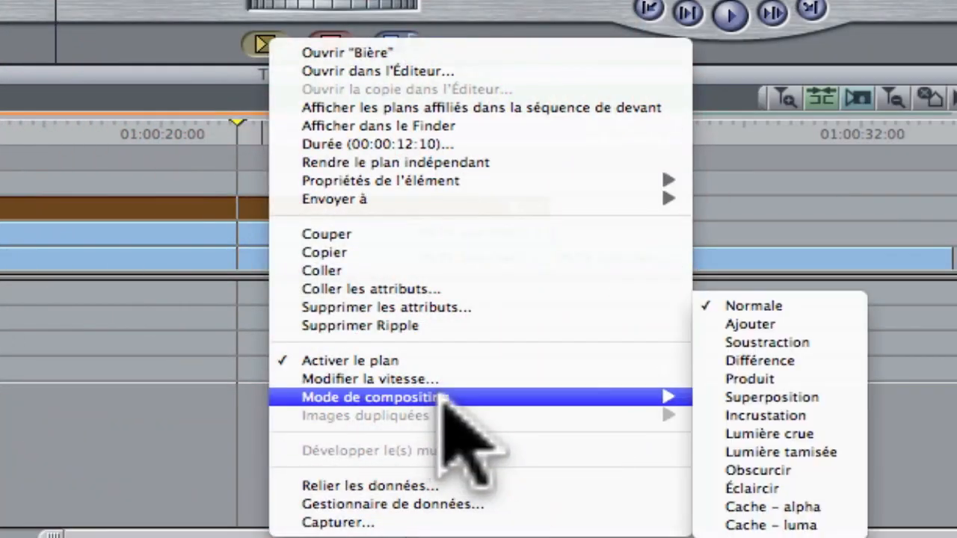
pyautogui.click(804, 524)
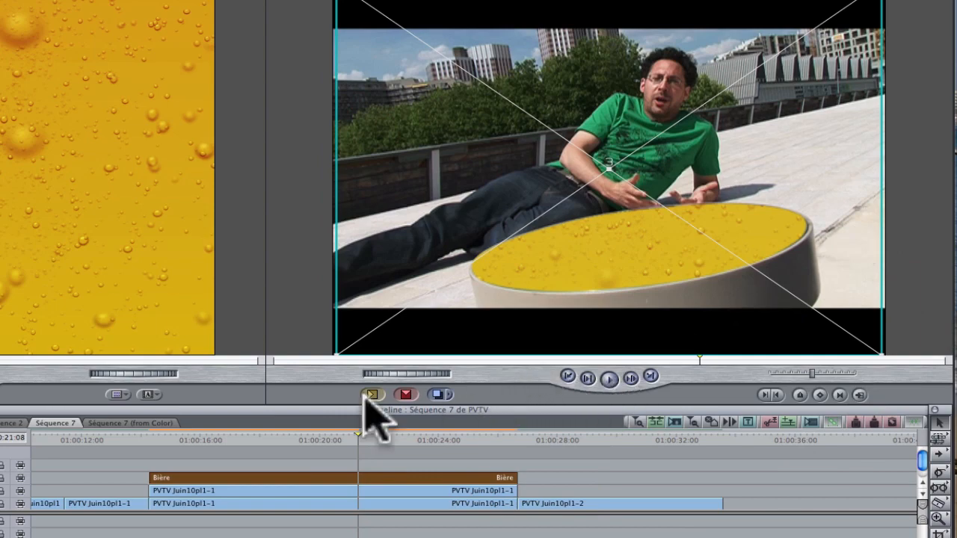
pyautogui.moveTo(297, 442); pyautogui.dragTo(240, 442)
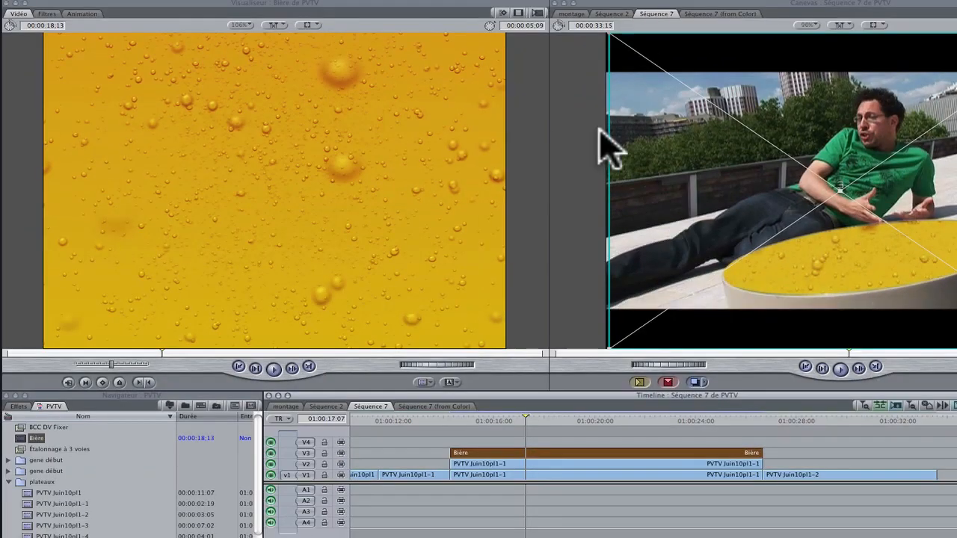
# Set the Bière clip's scale to 118,52 and its opacity to 86.
pyautogui.click(78, 13)
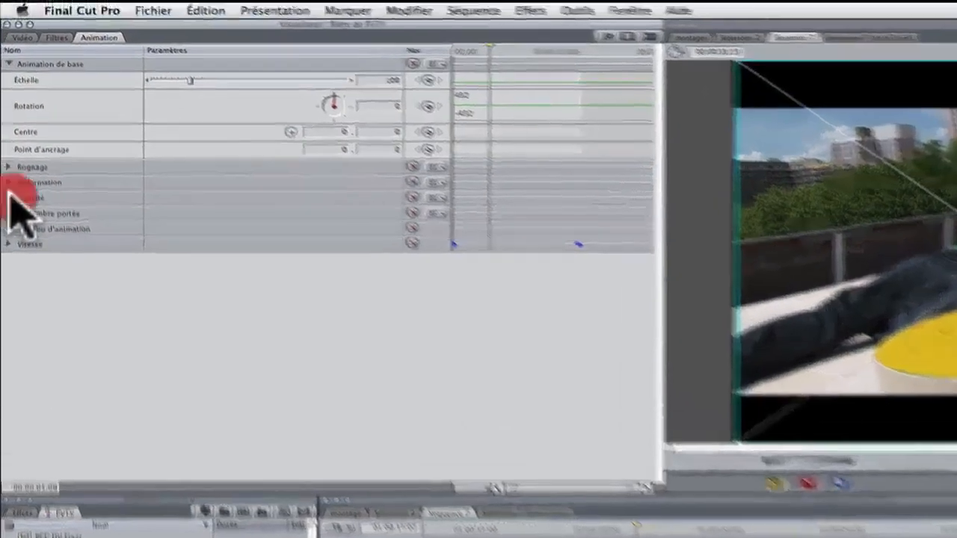
pyautogui.moveTo(309, 245); pyautogui.dragTo(346, 240)
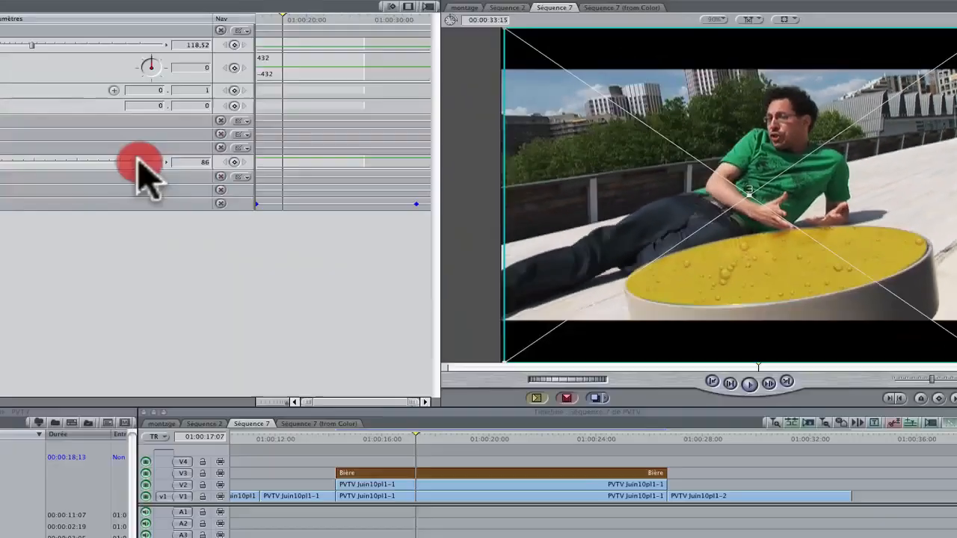
# Place Bière on V3 above the metal building shot and copy the building's mask from Séquence 7 (from Color) onto V2 beneath it.
pyautogui.click(733, 442)
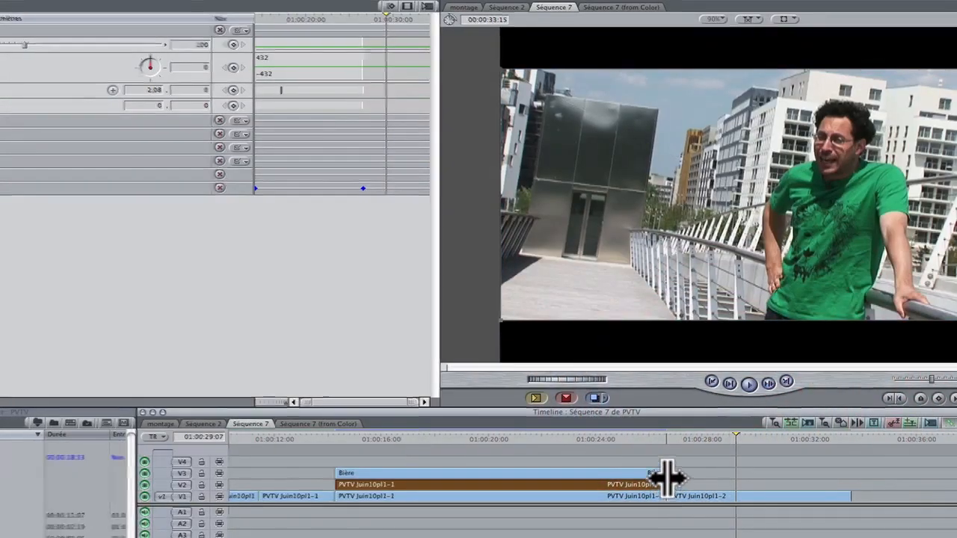
pyautogui.moveTo(667, 476); pyautogui.dragTo(846, 476)
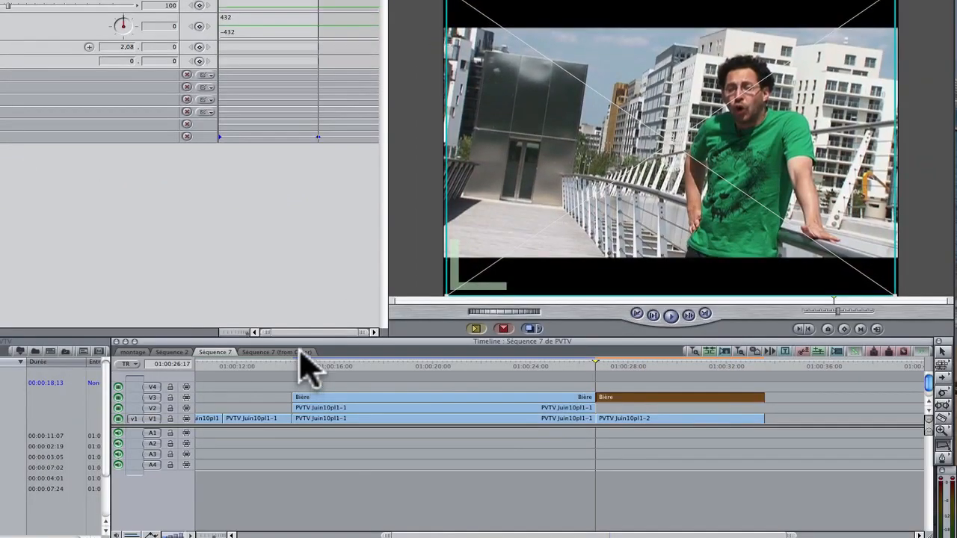
pyautogui.click(299, 352)
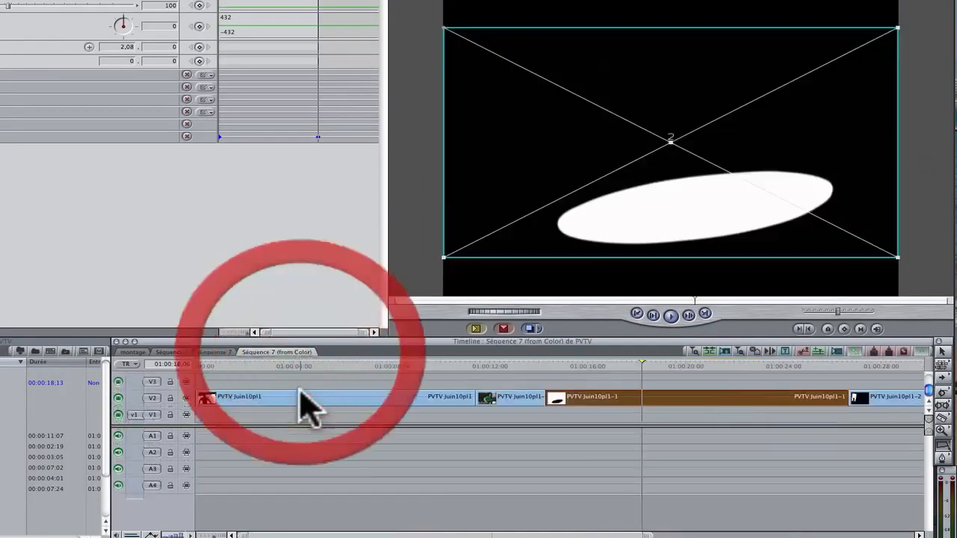
pyautogui.click(881, 365)
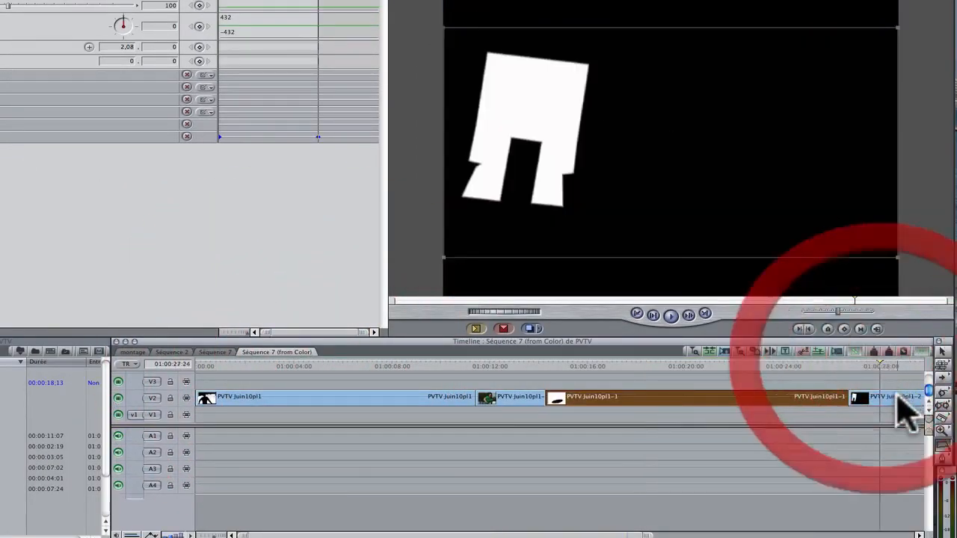
pyautogui.click(898, 396)
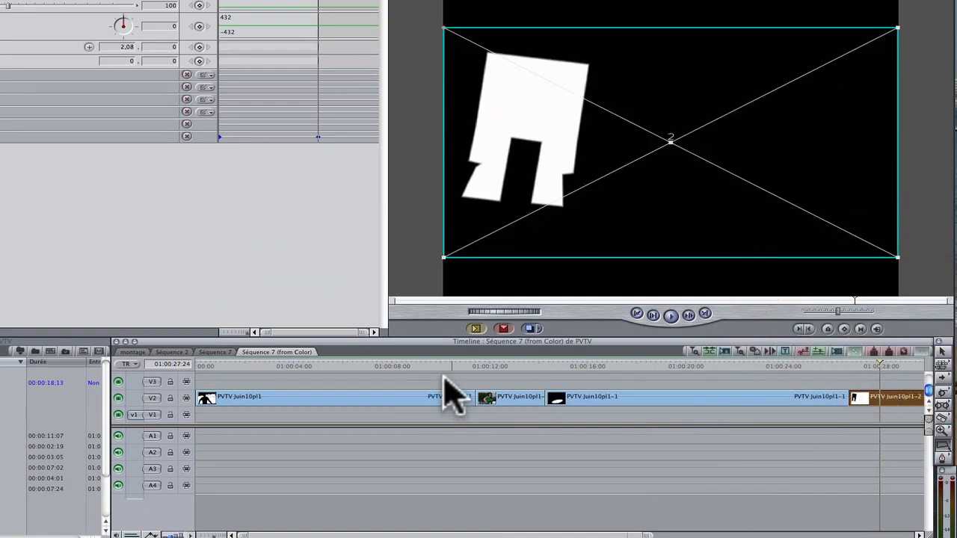
pyautogui.click(215, 352)
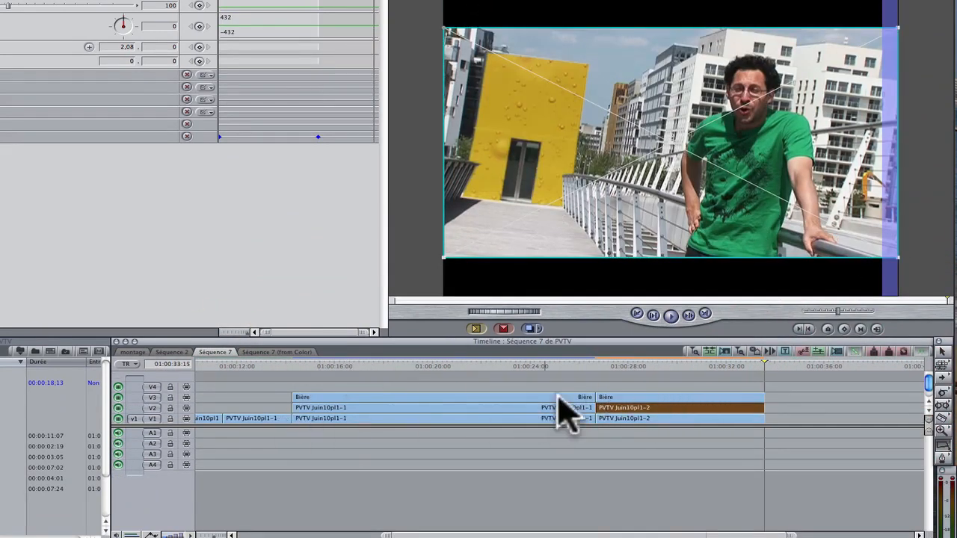
pyautogui.click(679, 365)
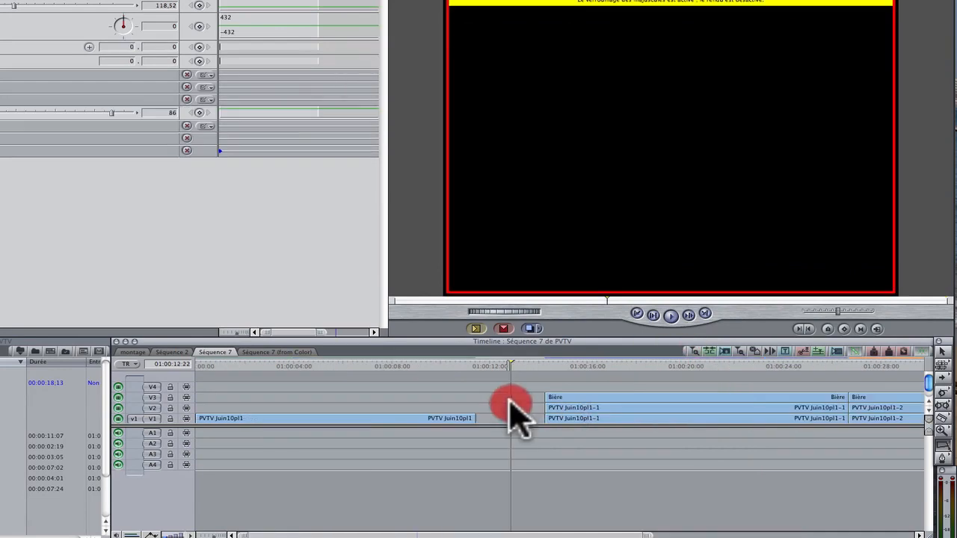
# Close the gap after the first river shot and copy its background mask from Séquence 7 (from Color) onto V2 under Bière.
pyautogui.click(510, 404)
pyautogui.doubleClick(296, 409)
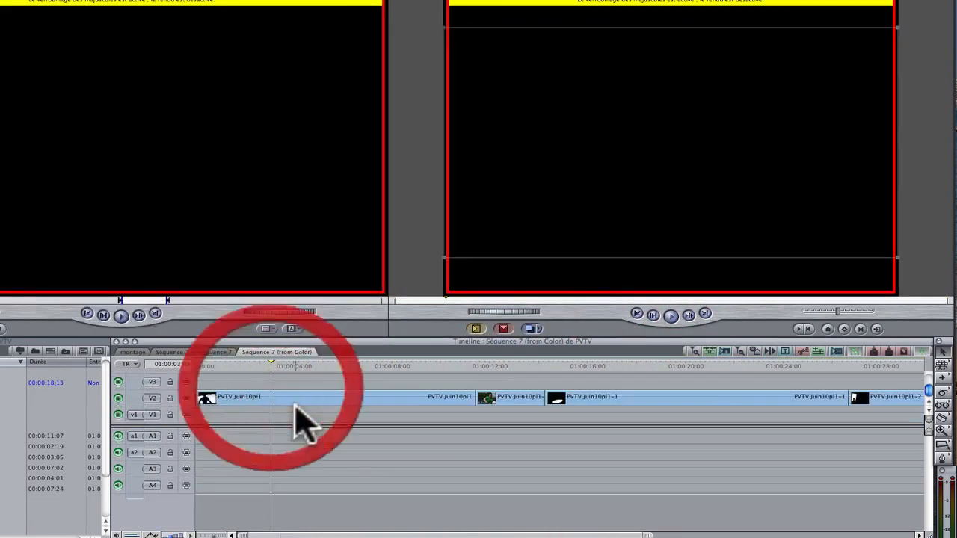
pyautogui.click(362, 404)
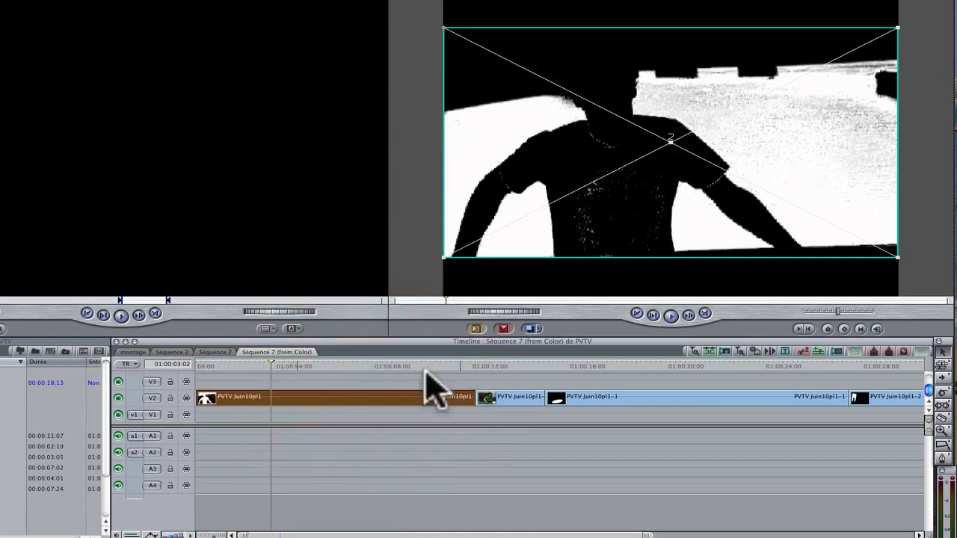
pyautogui.click(221, 353)
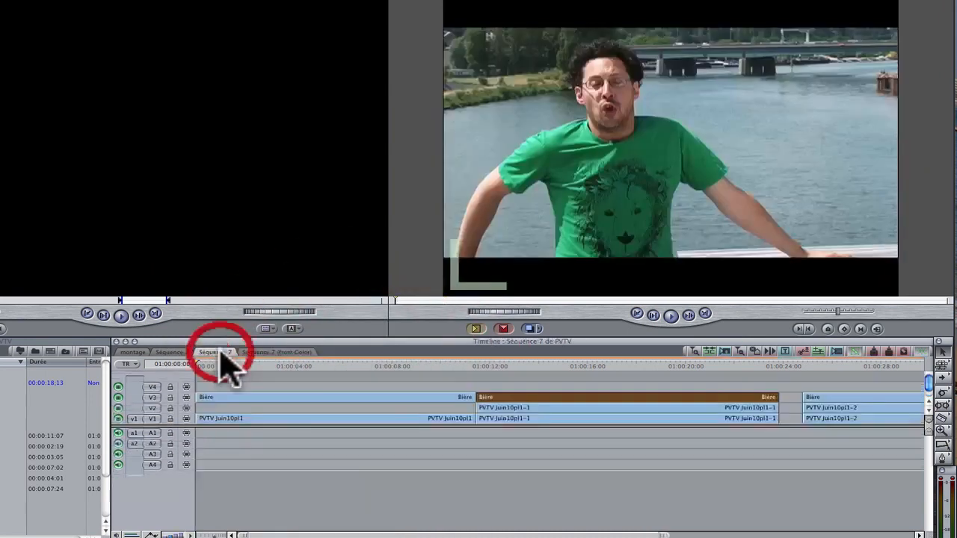
pyautogui.moveTo(316, 361); pyautogui.dragTo(368, 363)
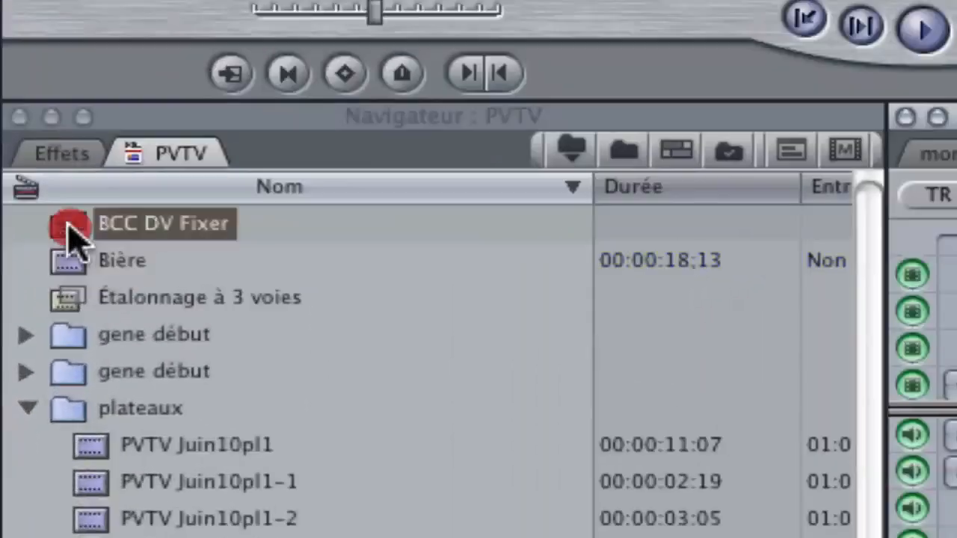
# Apply the BCC DV Fixer filter to the river shot's mask clip on V2 and render the sequence.
pyautogui.doubleClick(19, 383)
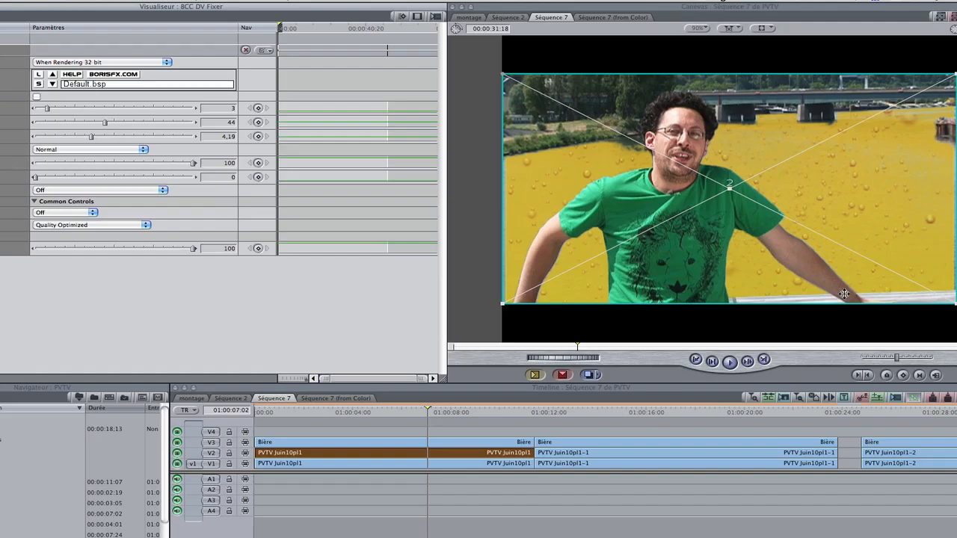
pyautogui.click(627, 507)
pyautogui.press('super+r')
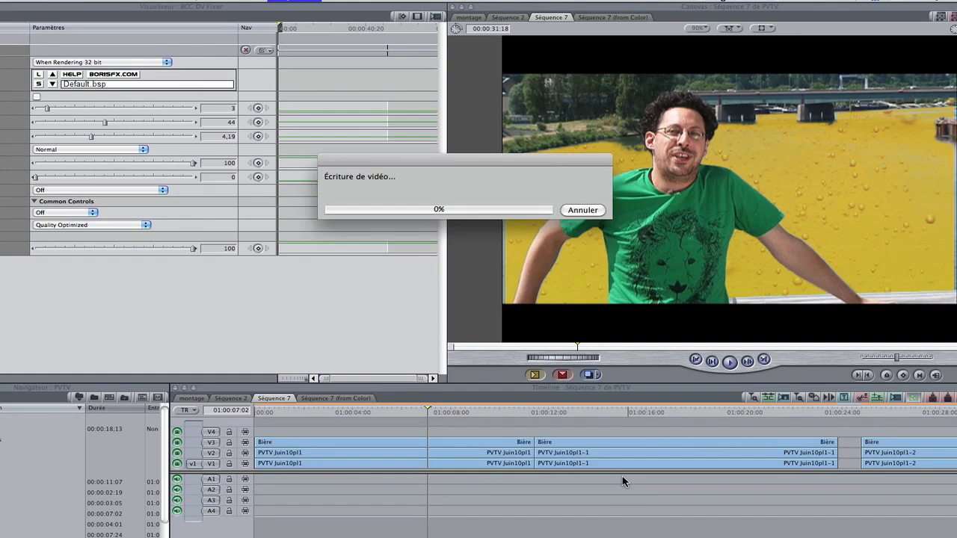